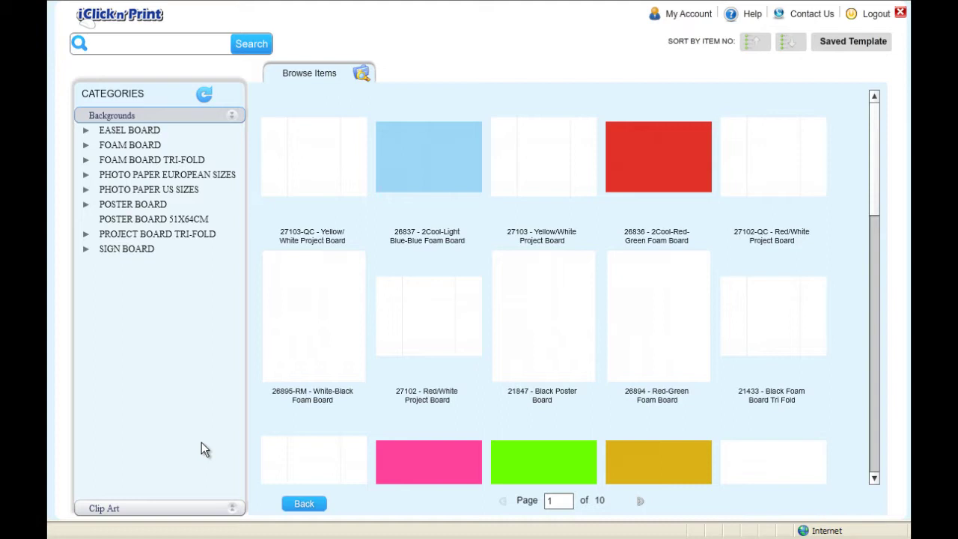
- Browse PHOTO PAPER US SIZES to the 8.5"x11" papers and pick the 21G1730 Glossy Photo item
{"action": "left_click", "coordinate": [82, 188]}
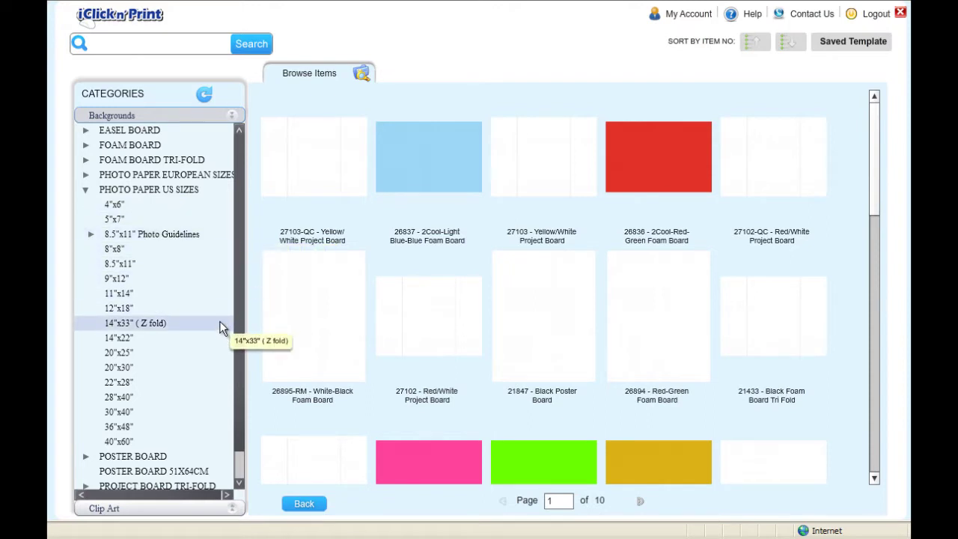
{"action": "left_click", "coordinate": [214, 268]}
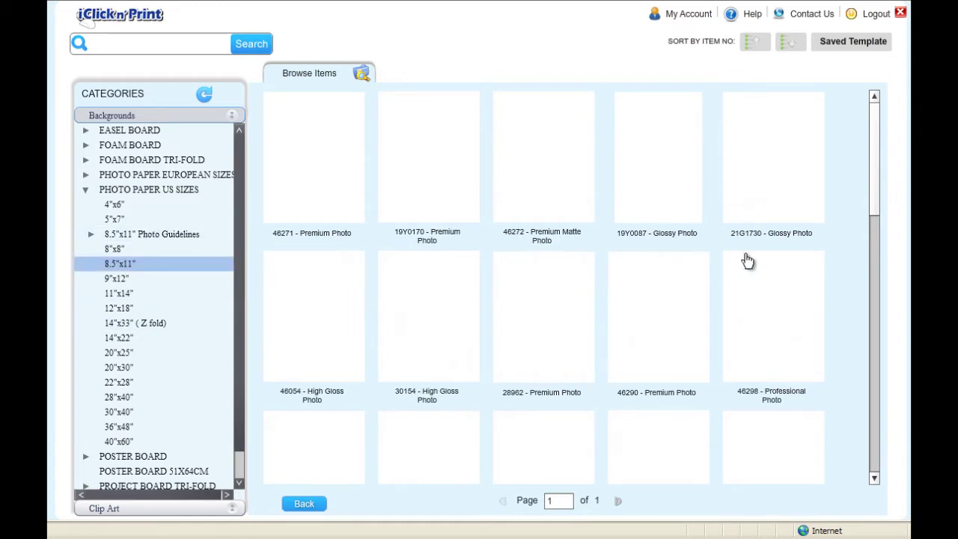
{"action": "mouse_move", "coordinate": [873, 196]}
{"action": "left_mouse_down"}
{"action": "mouse_move", "coordinate": [873, 227]}
{"action": "mouse_move", "coordinate": [868, 188]}
{"action": "left_mouse_up"}
- Start a design on the blank 21G1730 Glossy Photo 8.5x11 sheet
{"action": "left_click", "coordinate": [777, 161]}
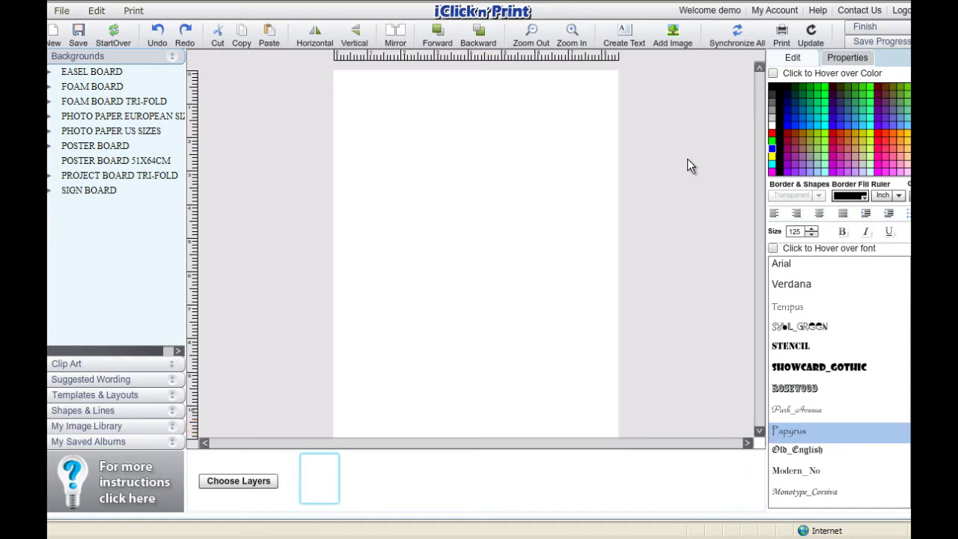
{"action": "left_click", "coordinate": [572, 33]}
{"action": "left_click", "coordinate": [530, 34]}
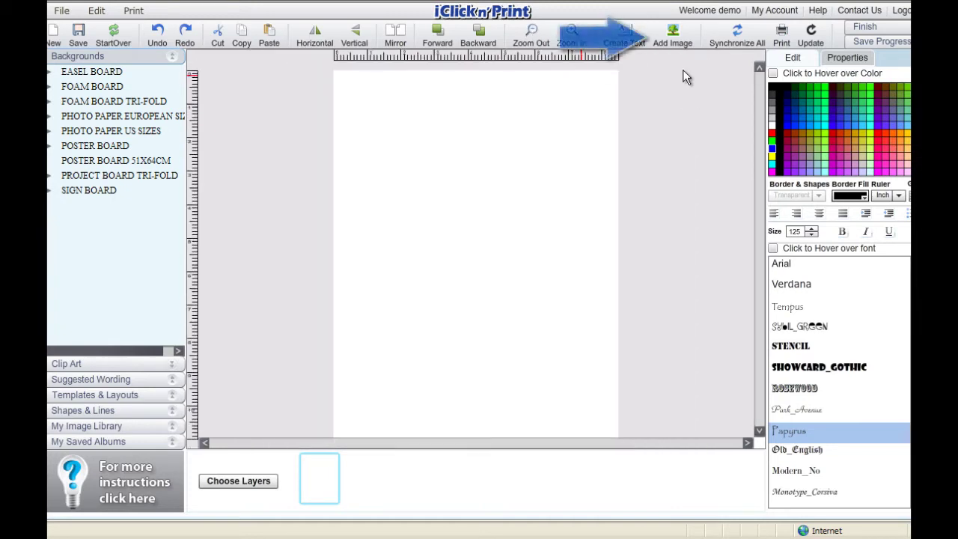
- Import the boy's Rar-wallet photo onto the page
{"action": "left_click", "coordinate": [674, 36]}
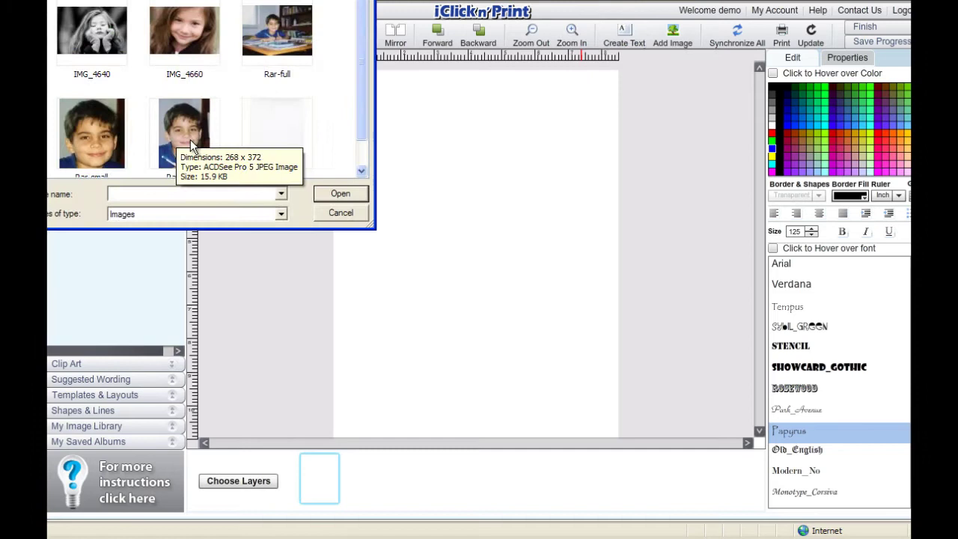
{"action": "left_click", "coordinate": [190, 139]}
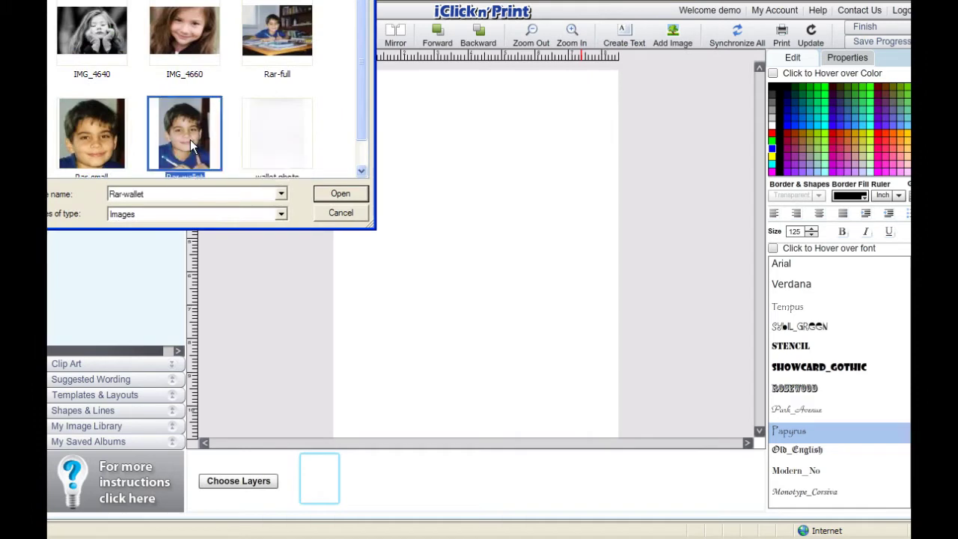
{"action": "left_click", "coordinate": [350, 193]}
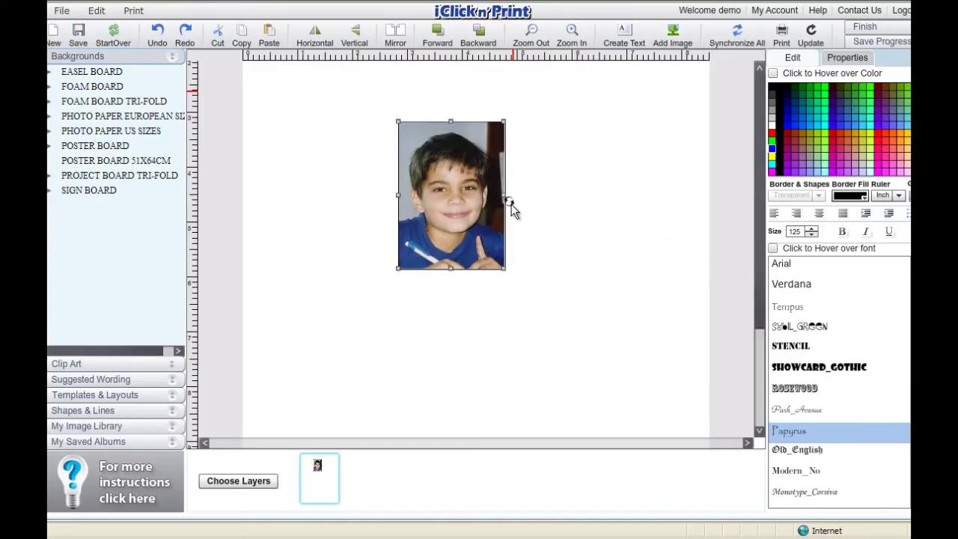
- Move the Rar-wallet photo to the top-left corner and stretch it edge to edge over the page
{"action": "left_click_drag", "start_coordinate": [431, 184], "coordinate": [298, 142]}
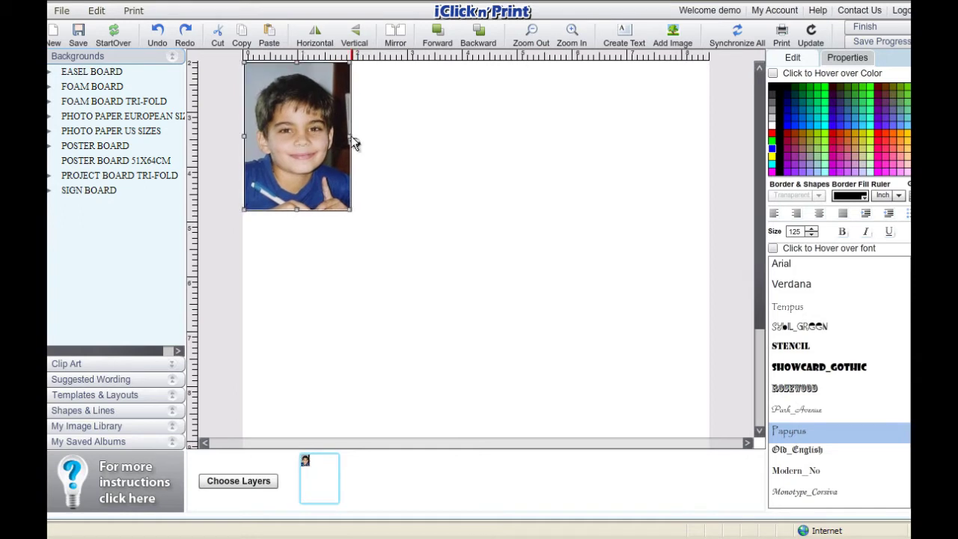
{"action": "left_click_drag", "start_coordinate": [352, 137], "coordinate": [740, 384]}
{"action": "left_click_drag", "start_coordinate": [760, 293], "coordinate": [767, 447]}
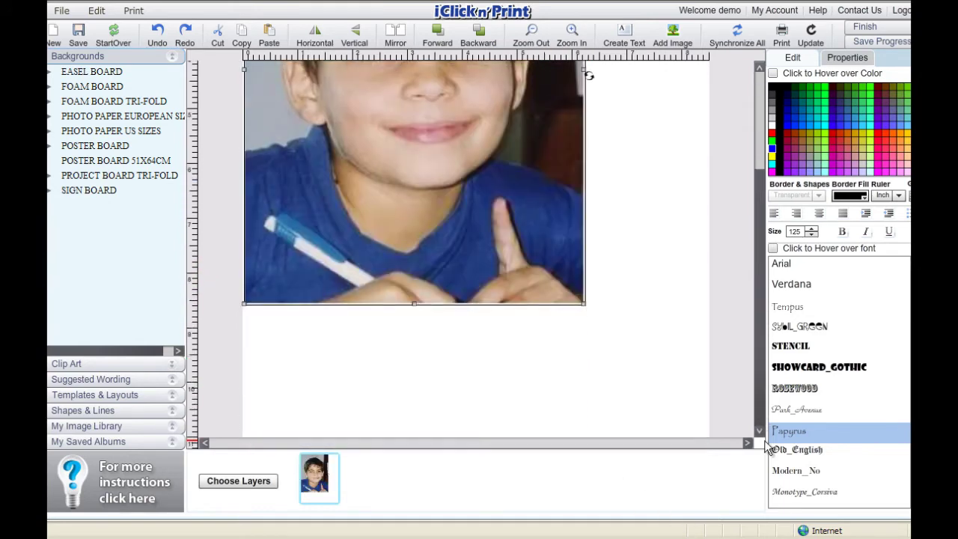
{"action": "left_click_drag", "start_coordinate": [584, 304], "coordinate": [741, 458]}
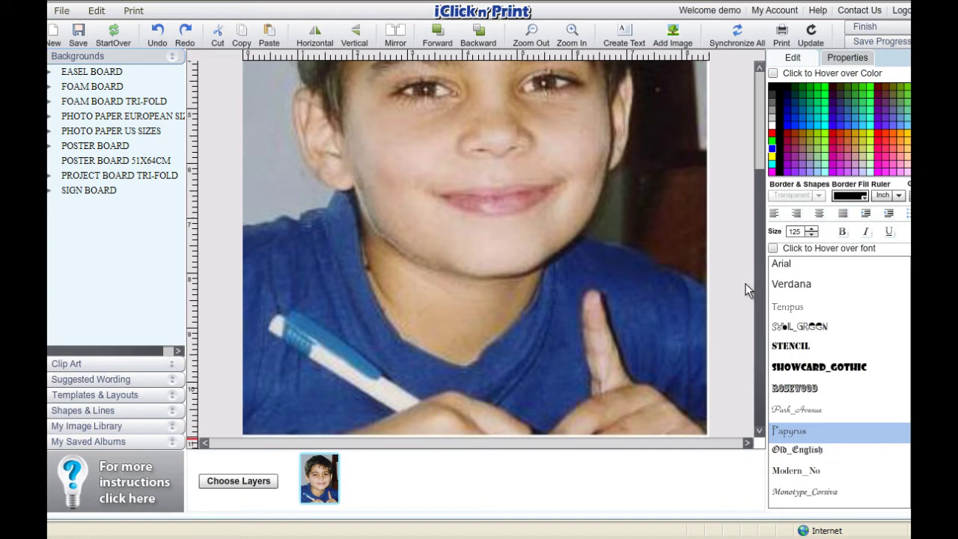
{"action": "scroll", "coordinate": [746, 283], "scroll_direction": "up", "scroll_amount": 5}
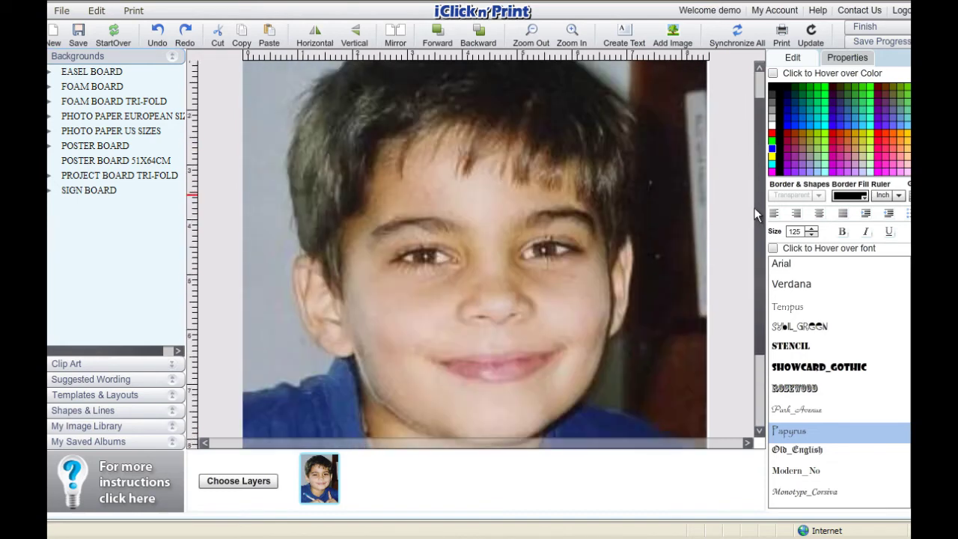
{"action": "scroll", "coordinate": [762, 318], "scroll_direction": "down", "scroll_amount": 5}
{"action": "scroll", "coordinate": [763, 323], "scroll_direction": "up", "scroll_amount": 6}
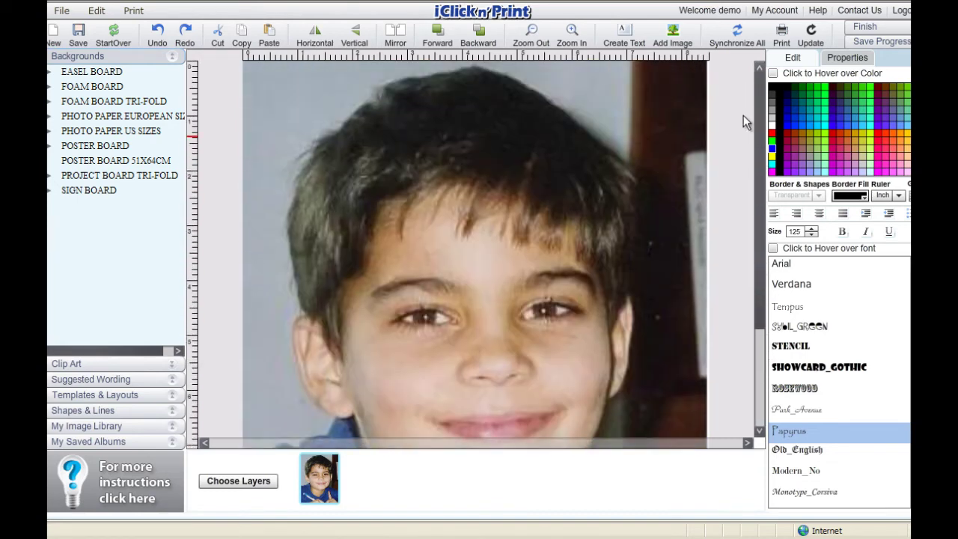
{"action": "left_click", "coordinate": [531, 34]}
{"action": "left_click", "coordinate": [531, 34]}
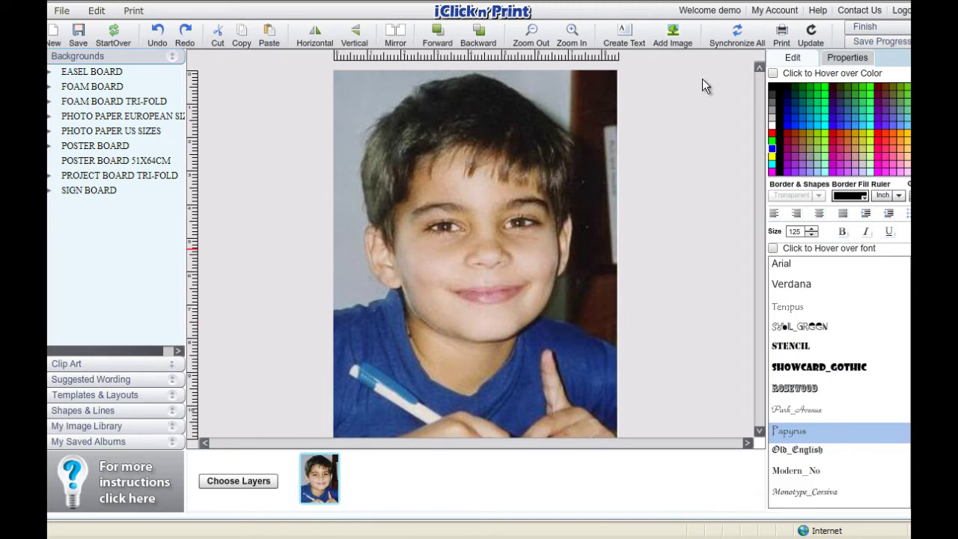
- Choose Print without layers and generate a PDF of the page
{"action": "left_click", "coordinate": [268, 489]}
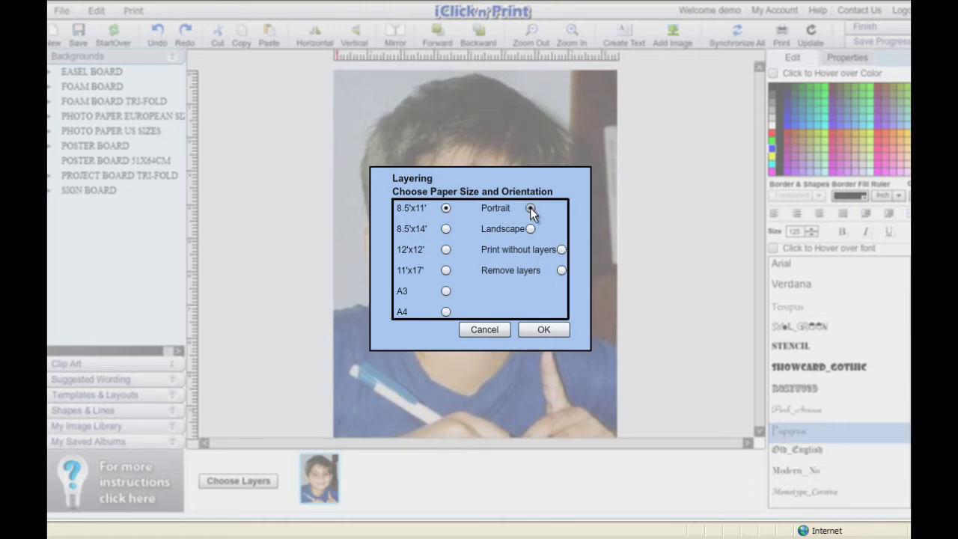
{"action": "left_click", "coordinate": [562, 250]}
{"action": "left_click", "coordinate": [545, 329]}
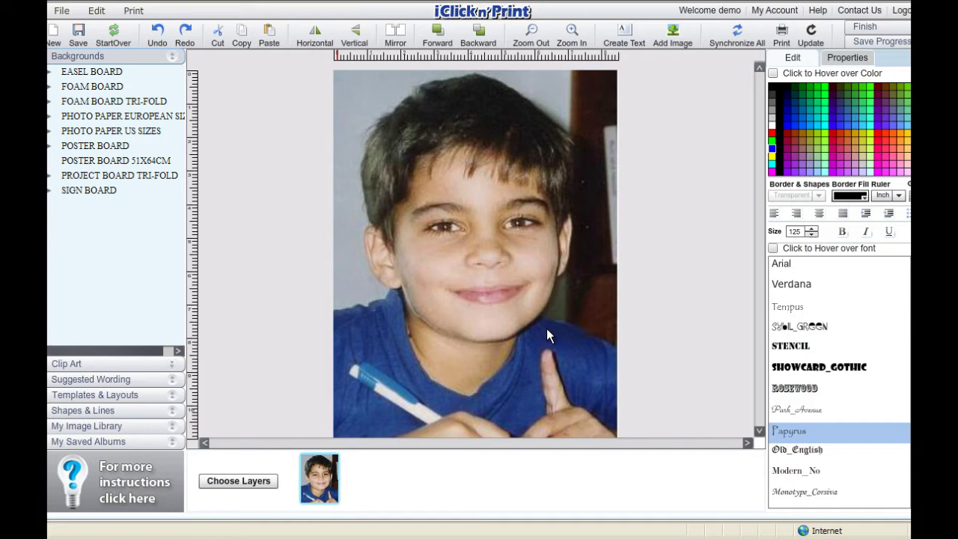
{"action": "left_click", "coordinate": [783, 33]}
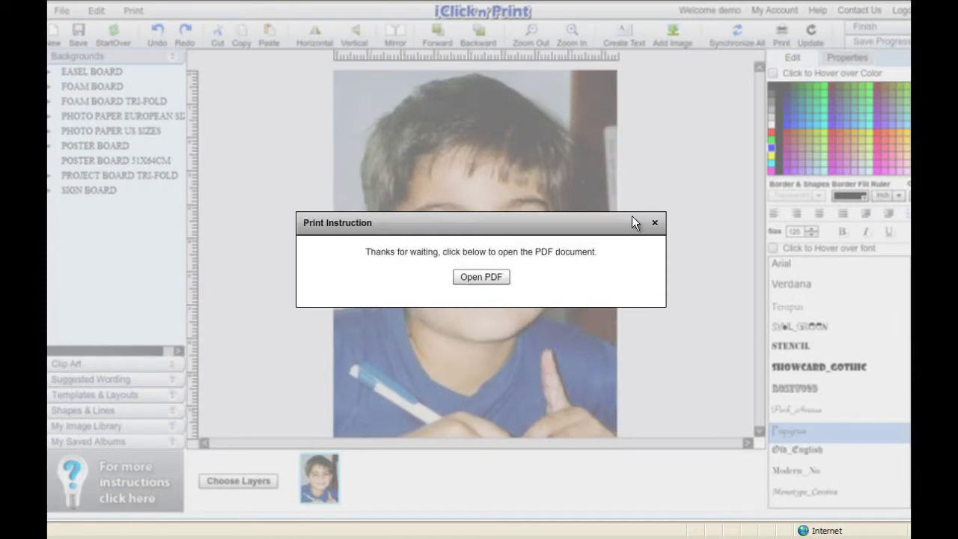
- Open the PDF and set the printer to borderless photo printing, borderless 8.5x11 paper, Portrait
{"action": "left_click", "coordinate": [478, 279]}
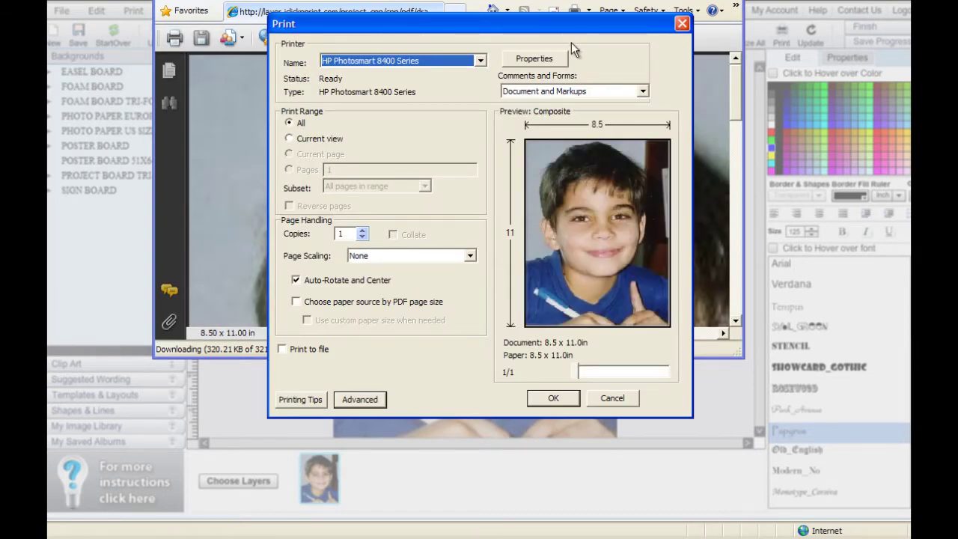
{"action": "left_click", "coordinate": [558, 57]}
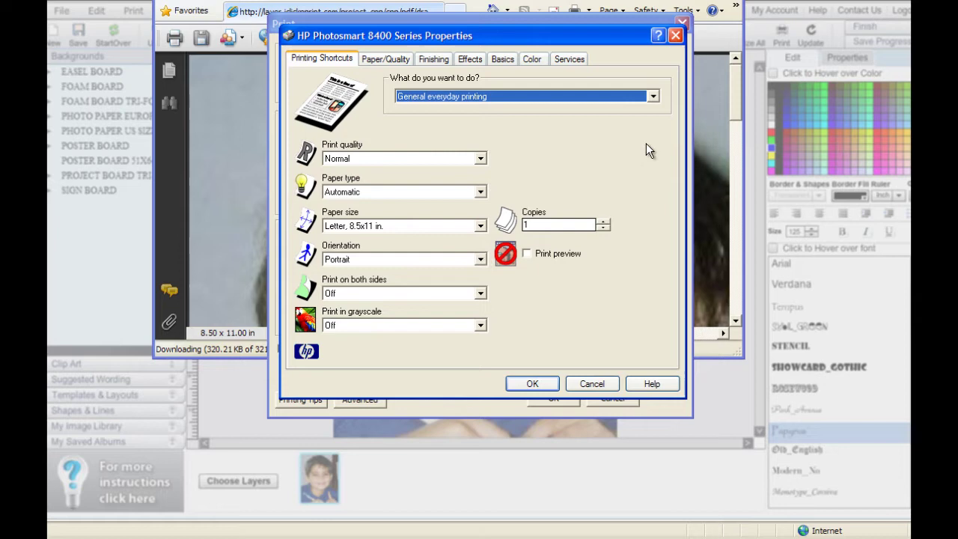
{"action": "left_click", "coordinate": [653, 96]}
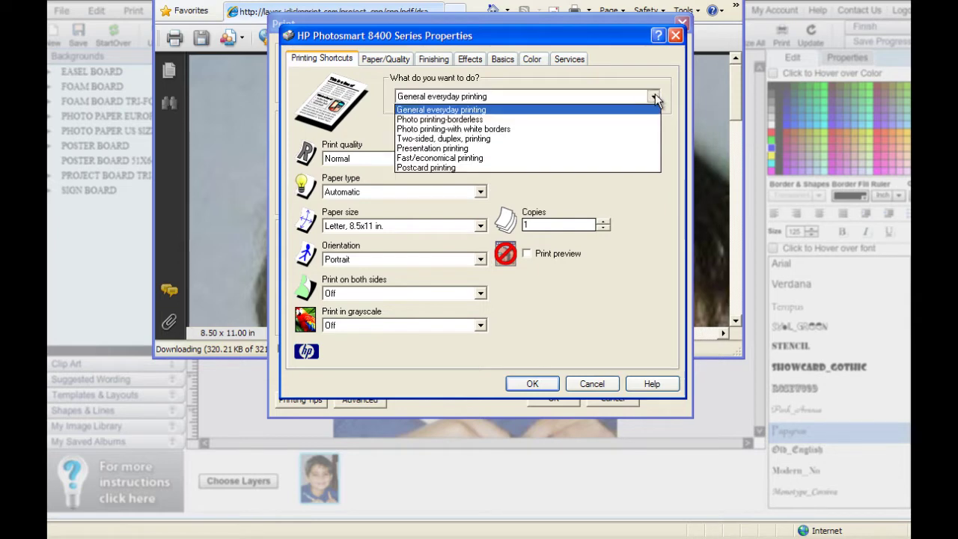
{"action": "left_click", "coordinate": [495, 119]}
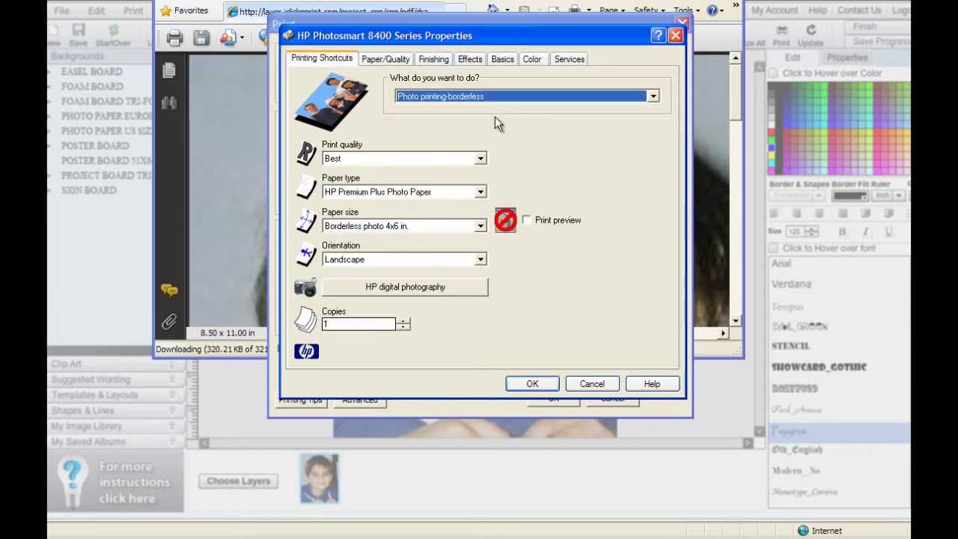
{"action": "left_click", "coordinate": [481, 226]}
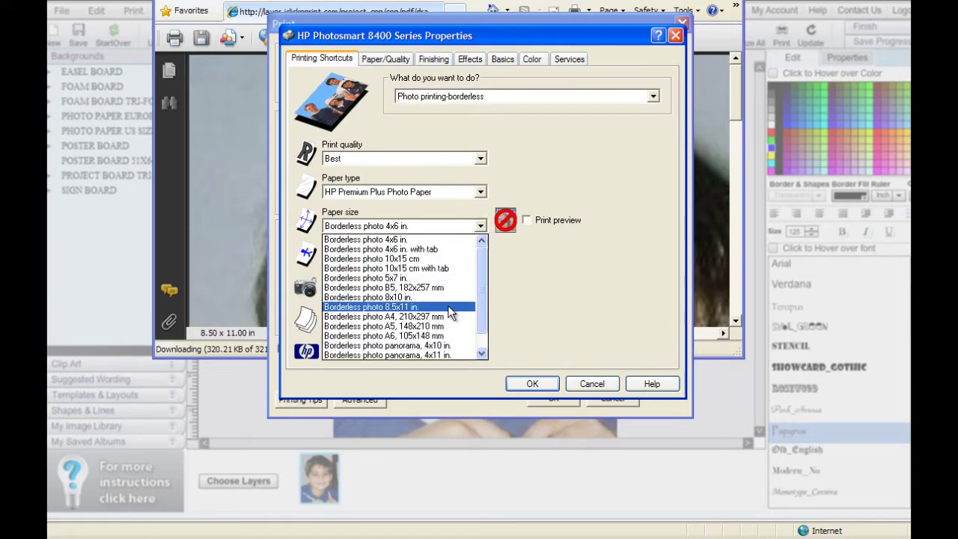
{"action": "left_click", "coordinate": [449, 307]}
{"action": "left_click", "coordinate": [481, 260]}
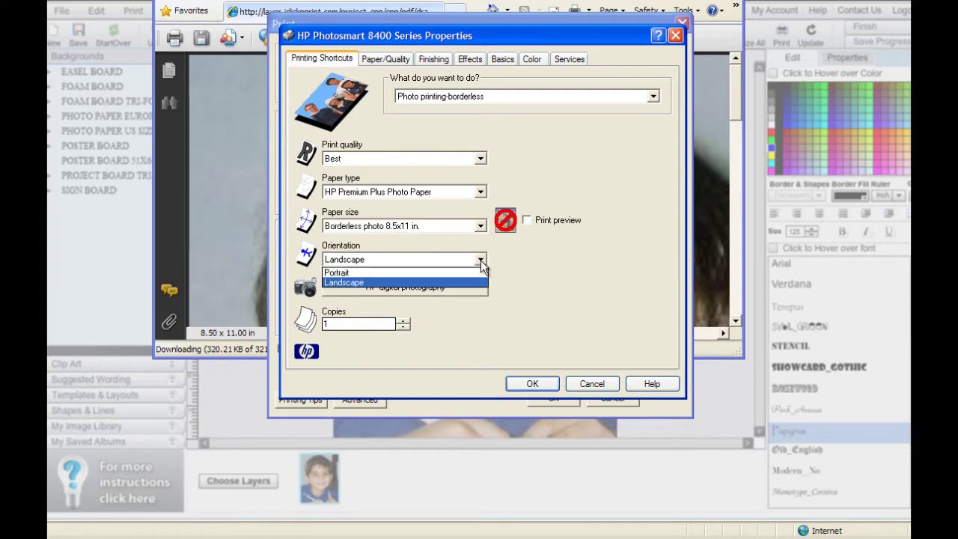
{"action": "left_click", "coordinate": [477, 273]}
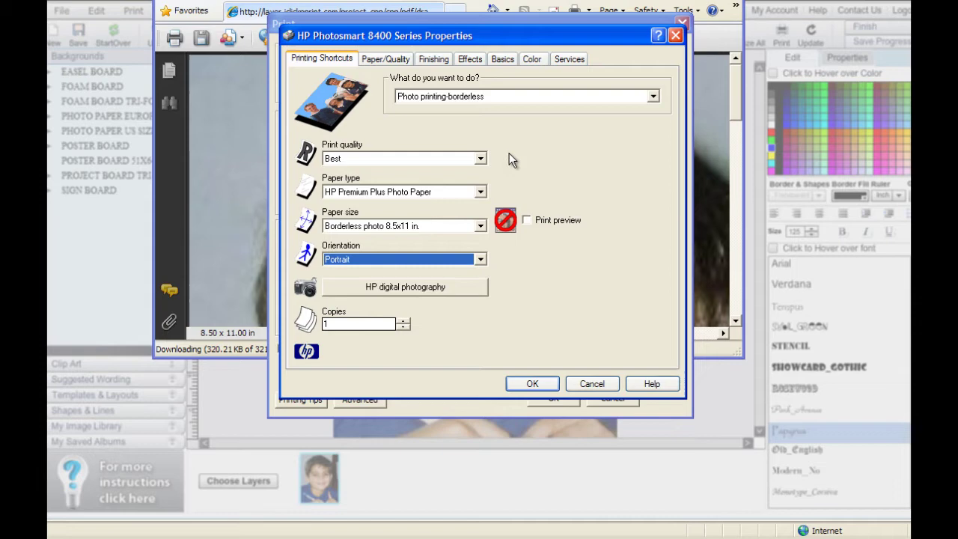
- Review paper and quality settings, accept them, then cancel the print job
{"action": "left_click", "coordinate": [388, 60]}
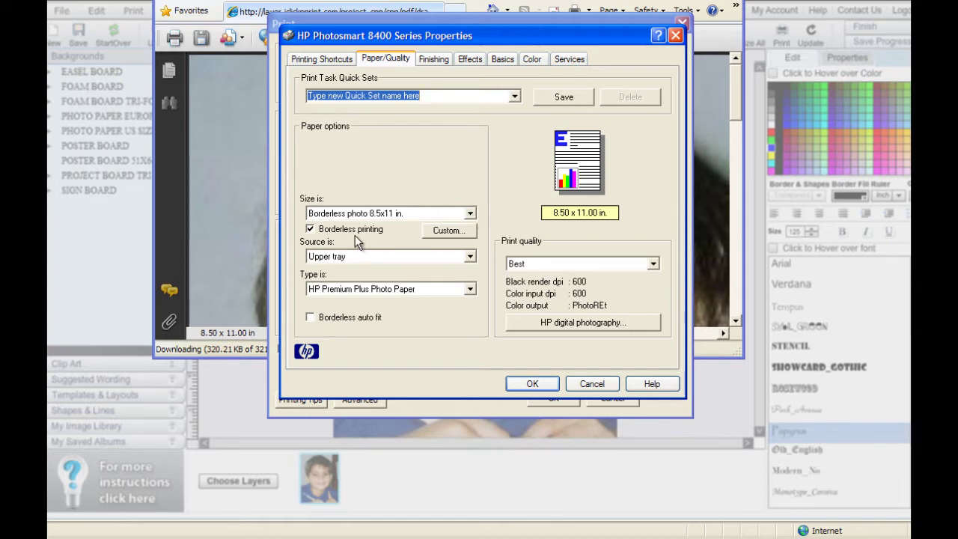
{"action": "left_click", "coordinate": [532, 386]}
{"action": "left_click", "coordinate": [558, 399]}
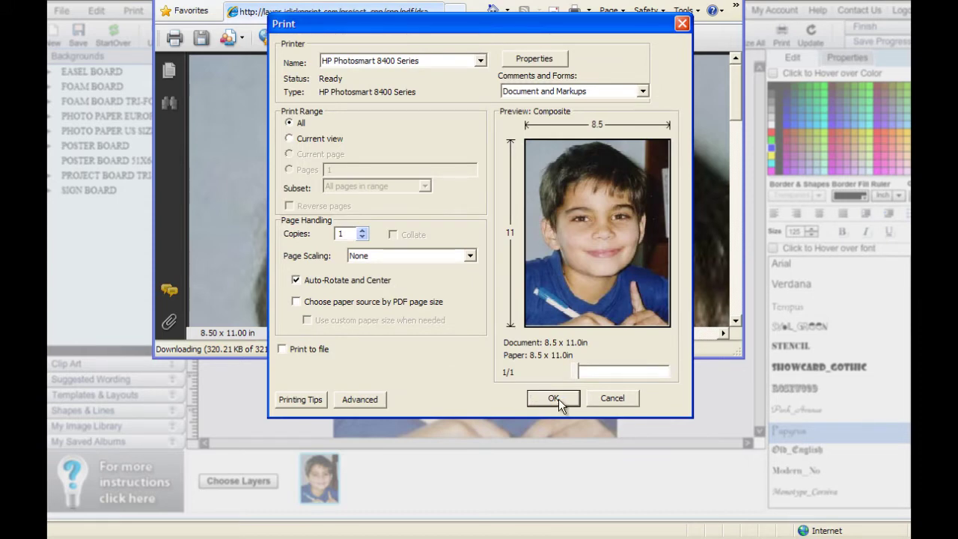
{"action": "left_click", "coordinate": [611, 399]}
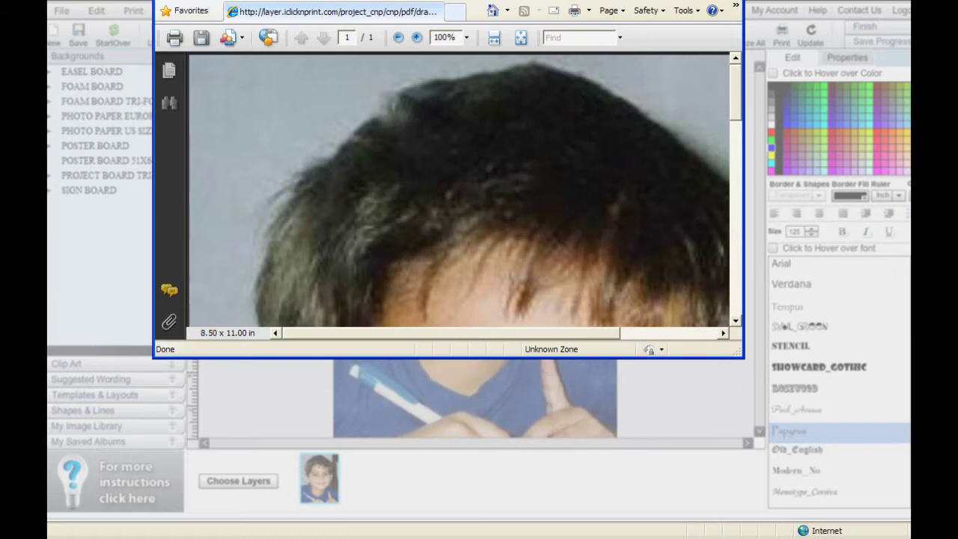
- Close the PDF and print notice, then start a new design without saving the boy's template
{"action": "key", "text": "alt+F4"}
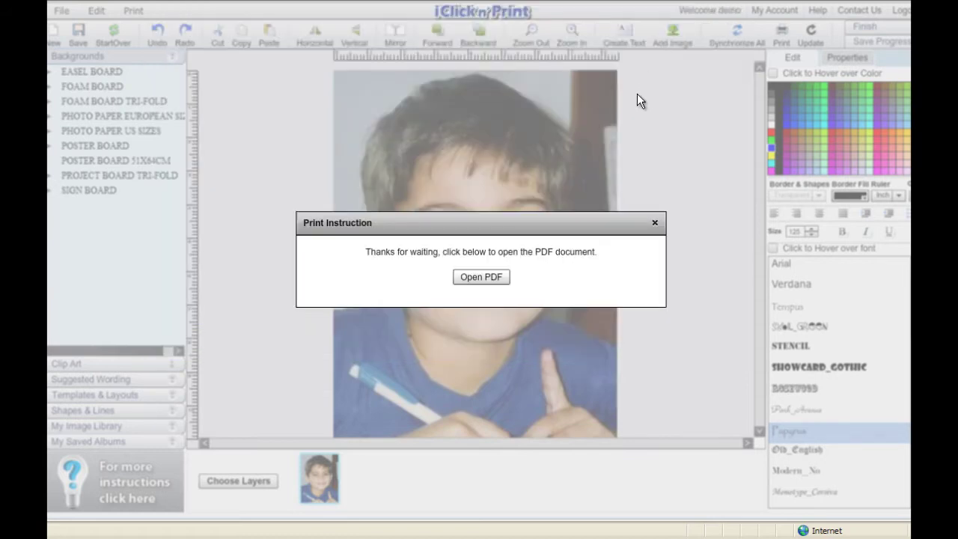
{"action": "left_click", "coordinate": [656, 223]}
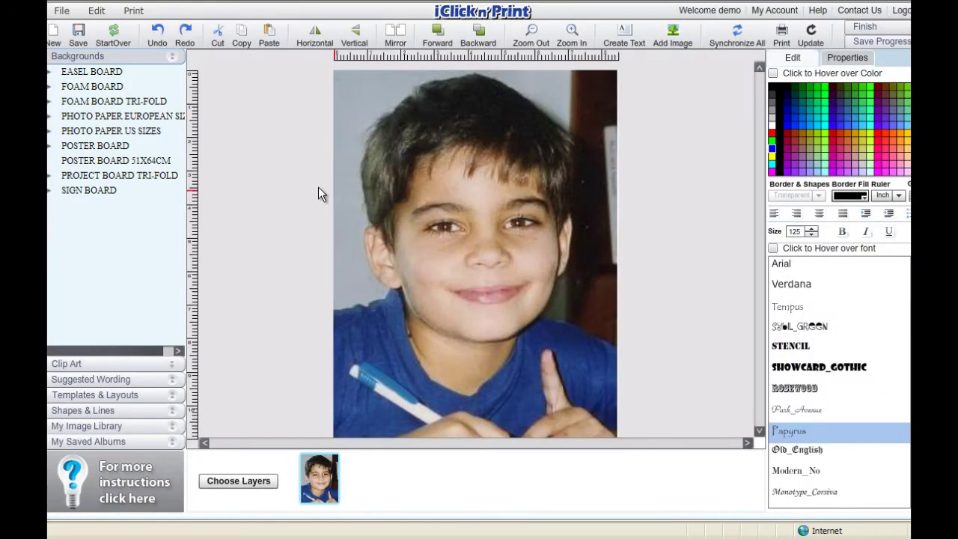
{"action": "left_click", "coordinate": [53, 35]}
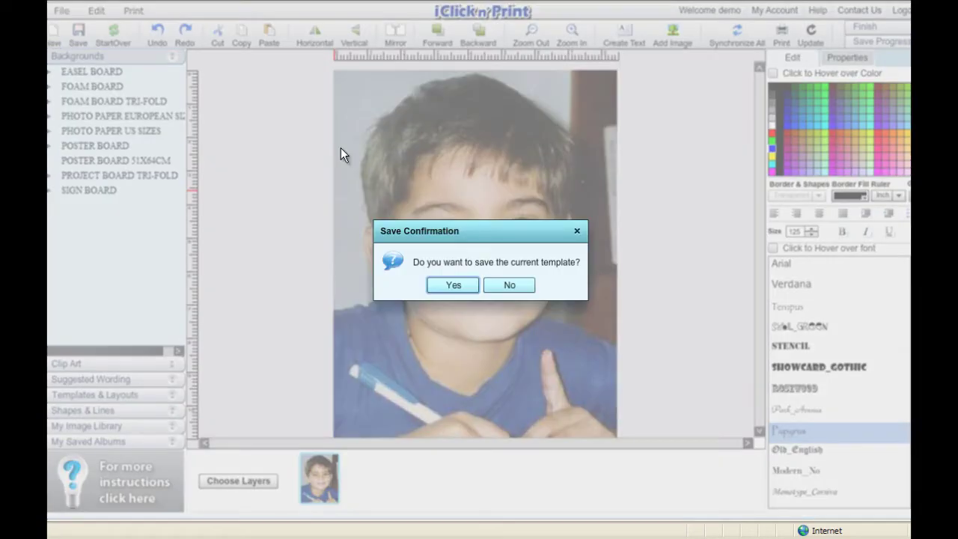
{"action": "left_click", "coordinate": [509, 285]}
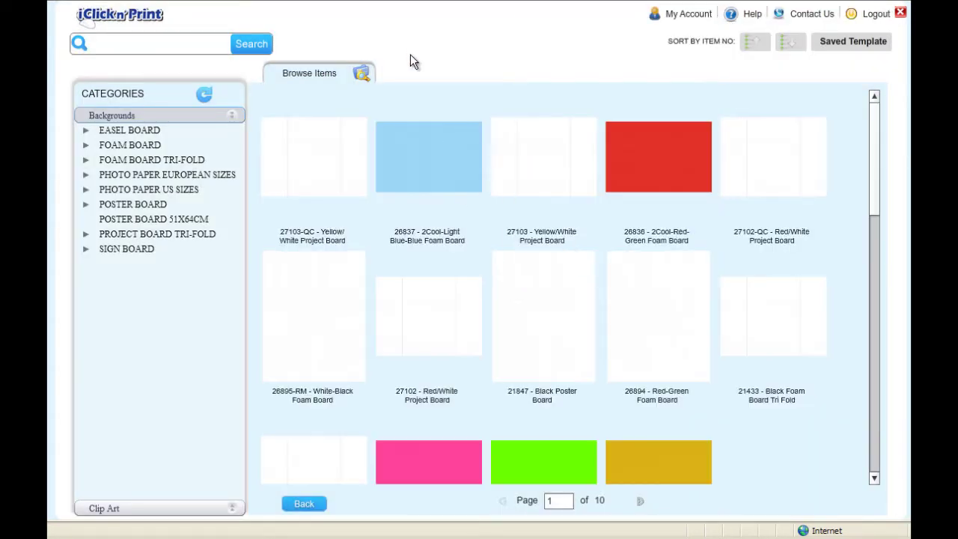
- Open template 00060 from PHOTO PAPER US SIZES > 8.5"x11" Photo Guidelines > 3UP - 4"x6"
{"action": "left_click", "coordinate": [86, 191]}
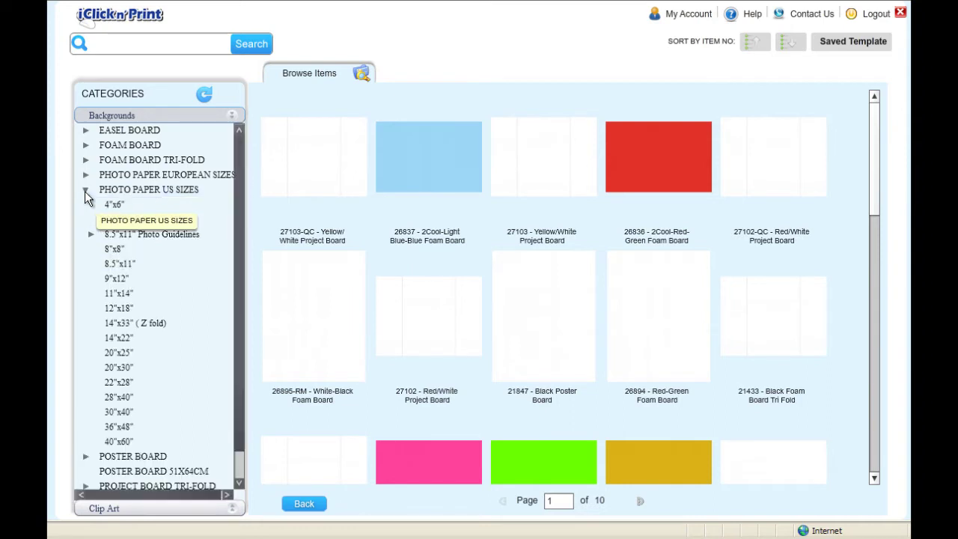
{"action": "left_click", "coordinate": [209, 235]}
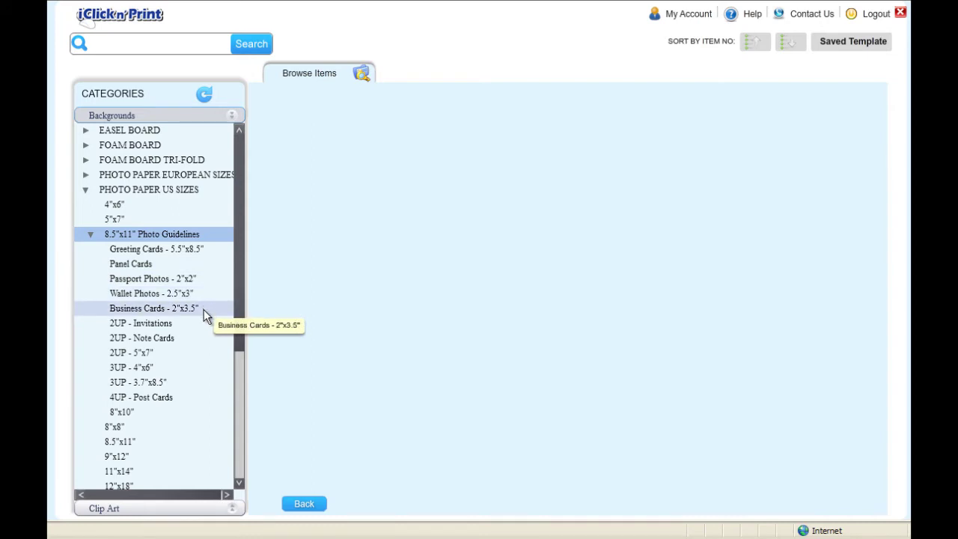
{"action": "left_click", "coordinate": [204, 372]}
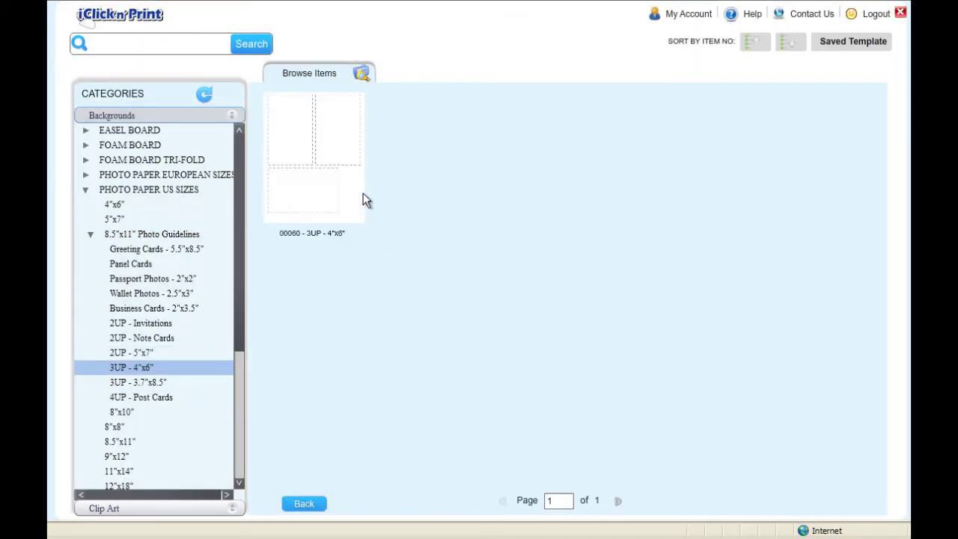
{"action": "left_click", "coordinate": [346, 173]}
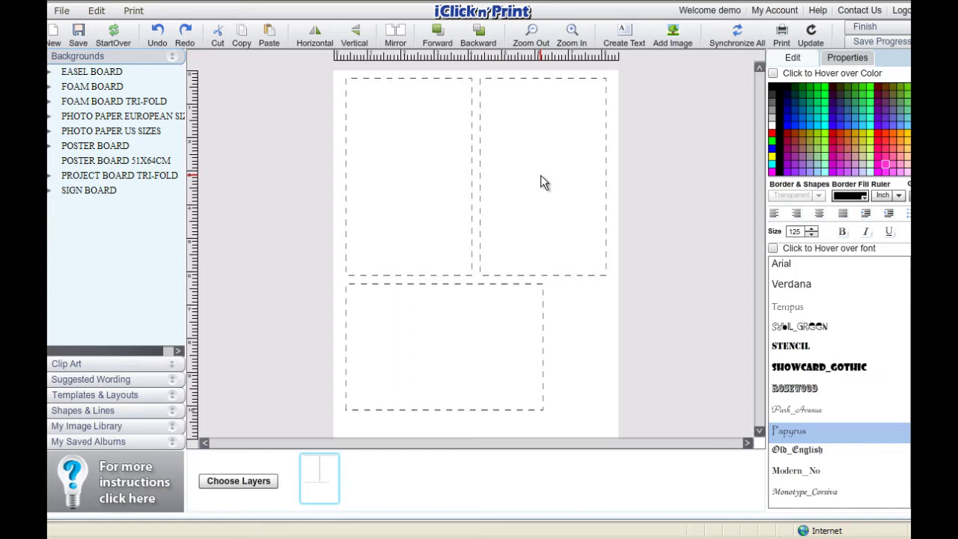
- Switch the page to landscape and place the girl photo IMG_4660 on it
{"action": "left_click", "coordinate": [317, 36]}
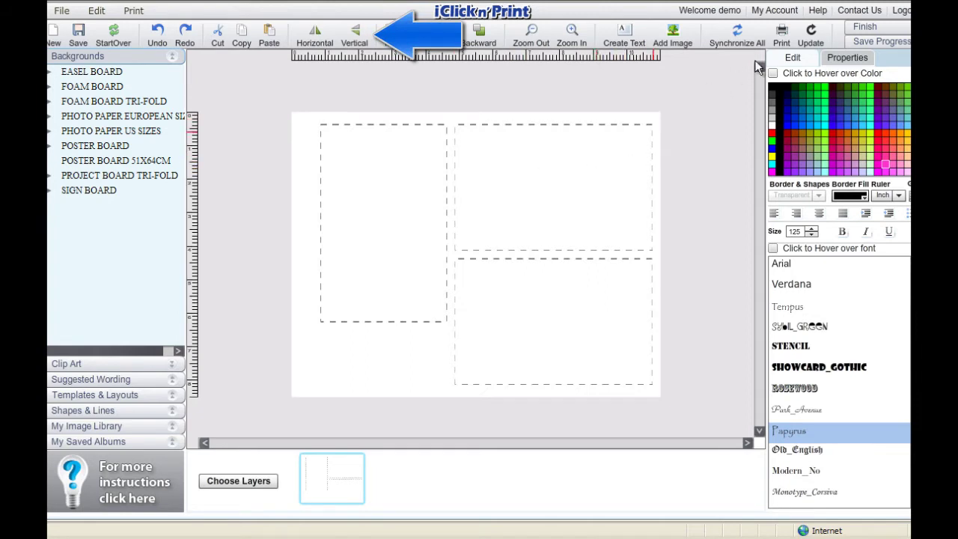
{"action": "left_click", "coordinate": [672, 33]}
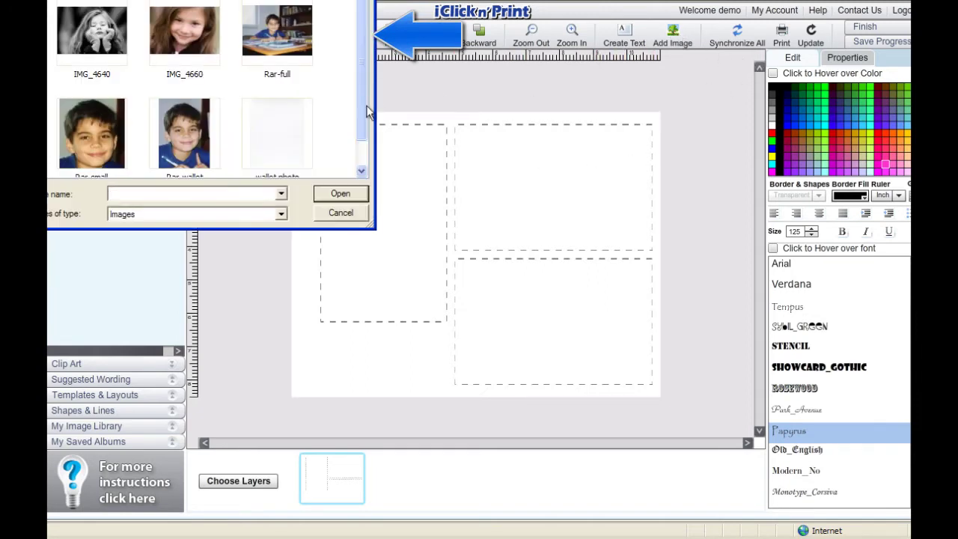
{"action": "left_click", "coordinate": [190, 33]}
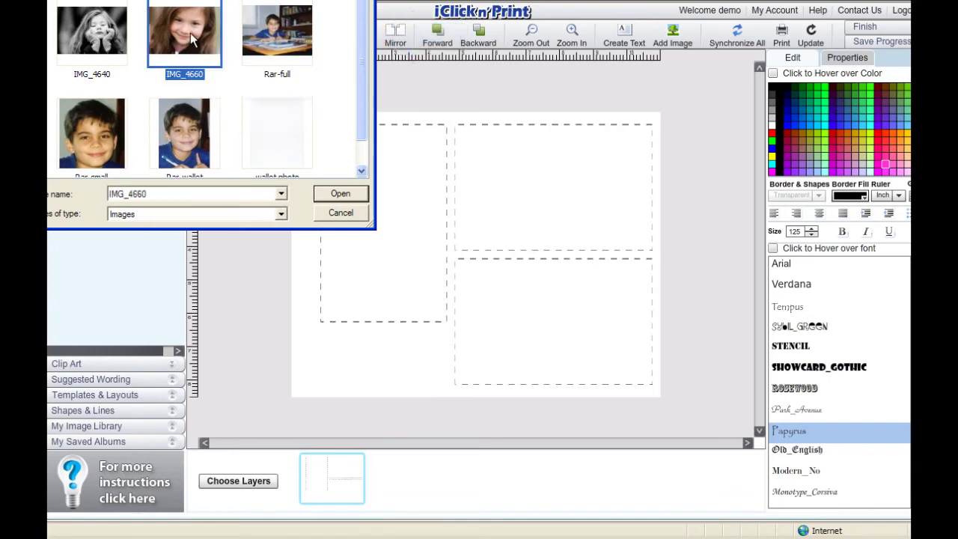
{"action": "left_click", "coordinate": [338, 193]}
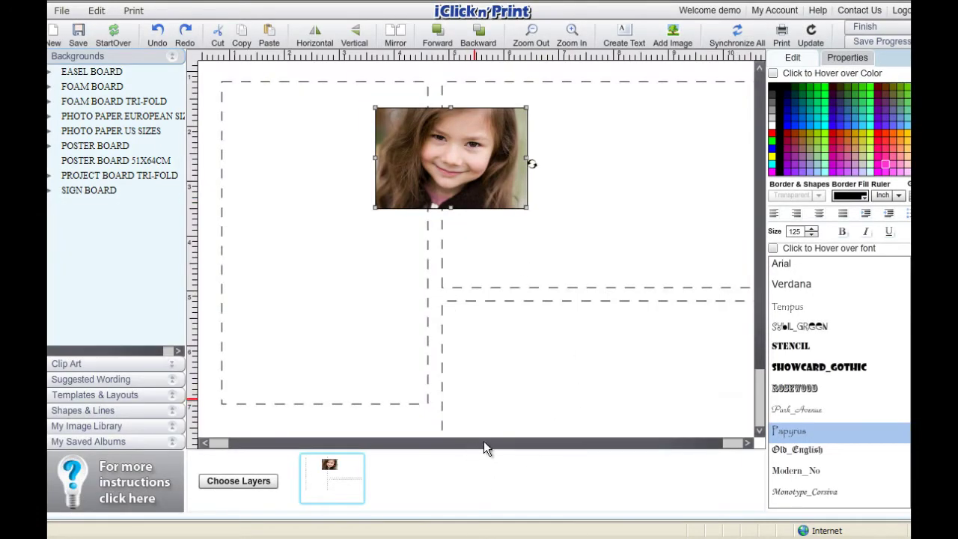
- Move IMG_4660 into the top-right box and resize it to fill the frame
{"action": "scroll", "coordinate": [484, 443], "scroll_direction": "right", "scroll_amount": 2}
{"action": "left_click_drag", "start_coordinate": [424, 146], "coordinate": [491, 124]}
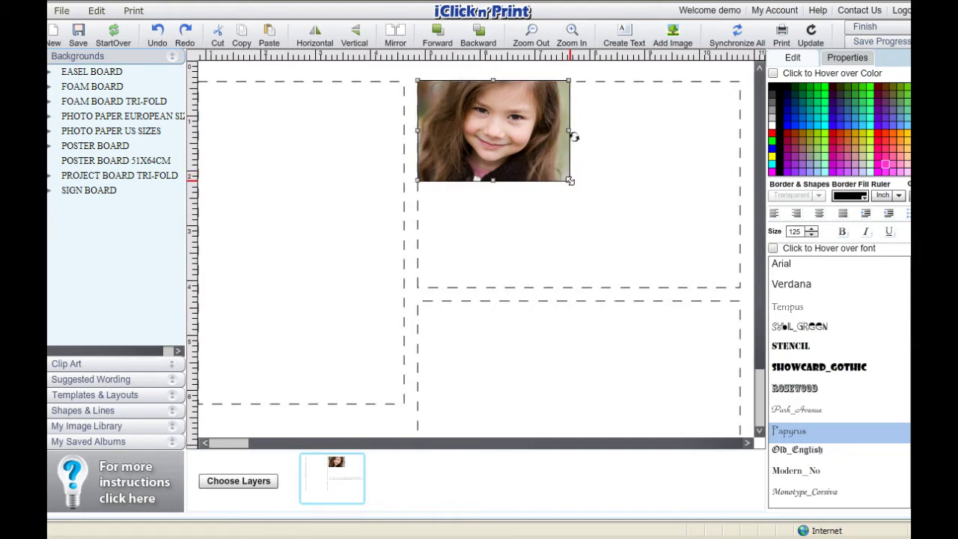
{"action": "left_click_drag", "start_coordinate": [570, 185], "coordinate": [755, 298]}
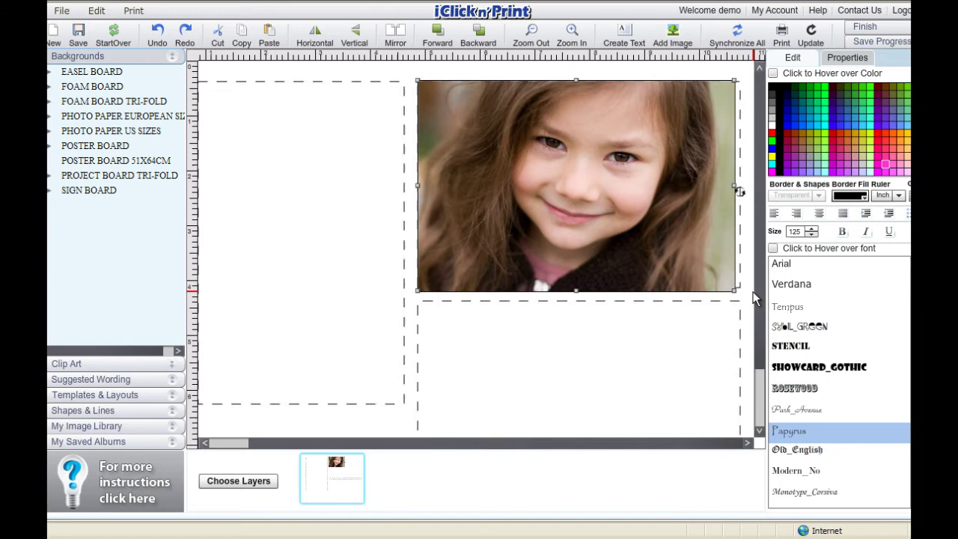
{"action": "left_click_drag", "start_coordinate": [675, 226], "coordinate": [673, 224]}
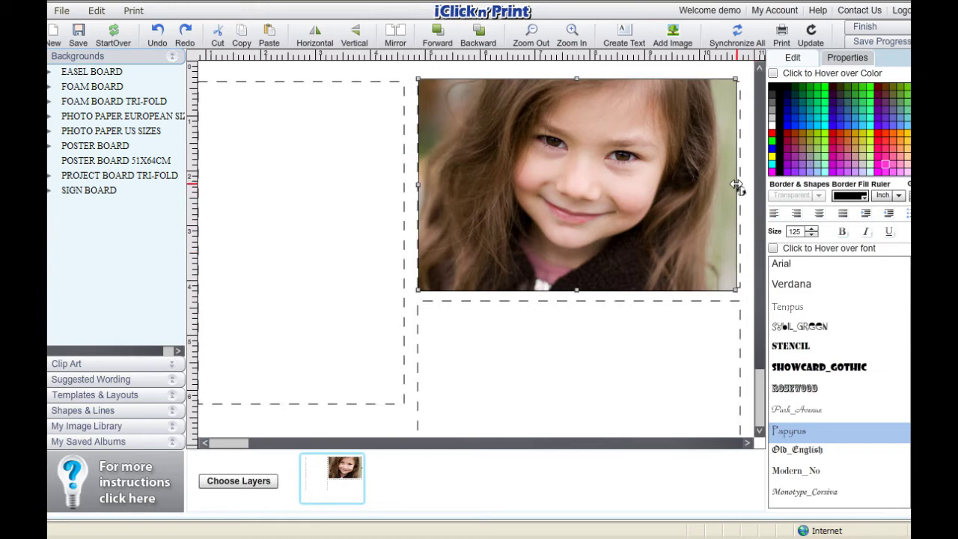
{"action": "left_click_drag", "start_coordinate": [737, 185], "coordinate": [739, 185]}
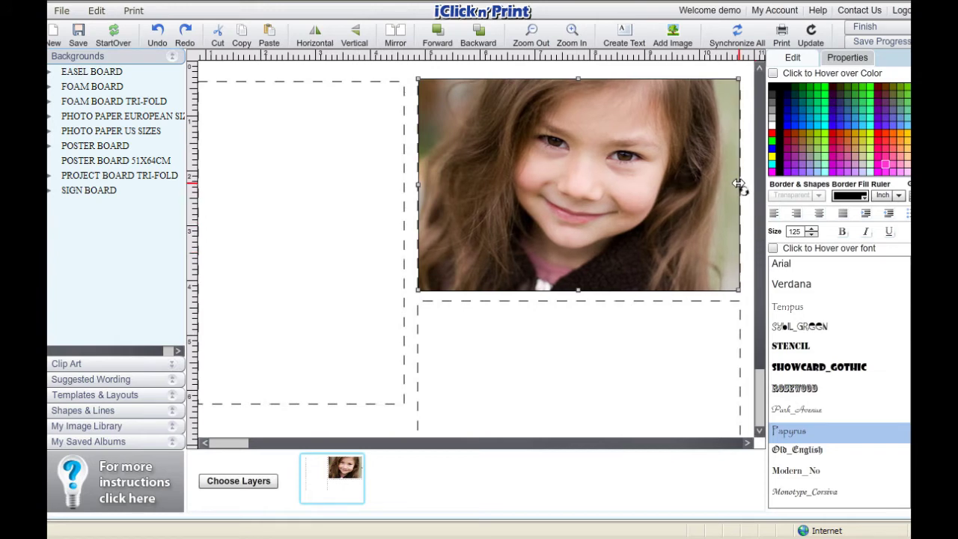
{"action": "left_click", "coordinate": [654, 384]}
{"action": "scroll", "coordinate": [762, 254], "scroll_direction": "down", "scroll_amount": 3}
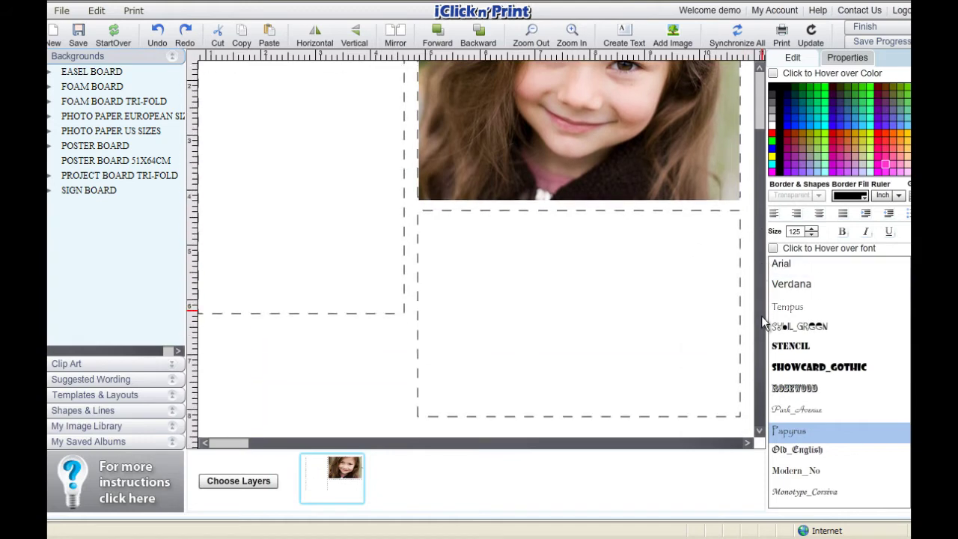
- Add the Rar-full boy-at-desk photo into the lower box, zoom out, and return to portrait
{"action": "left_click", "coordinate": [674, 33]}
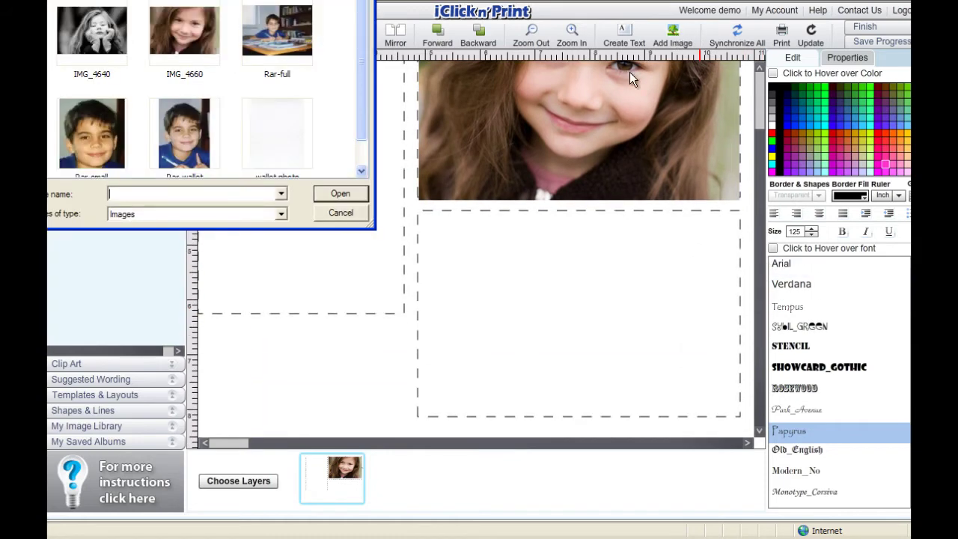
{"action": "left_click", "coordinate": [272, 34]}
{"action": "left_click", "coordinate": [338, 193]}
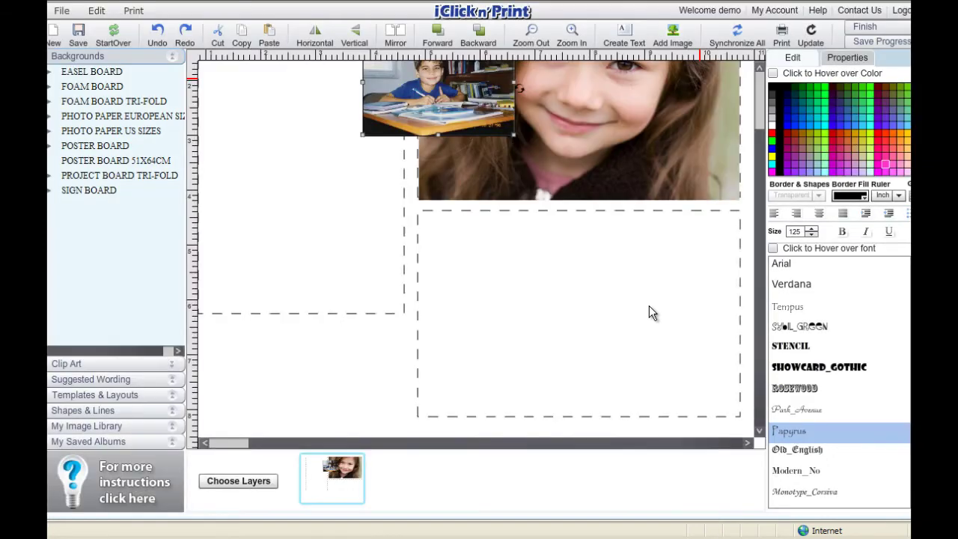
{"action": "left_click_drag", "start_coordinate": [434, 99], "coordinate": [488, 283]}
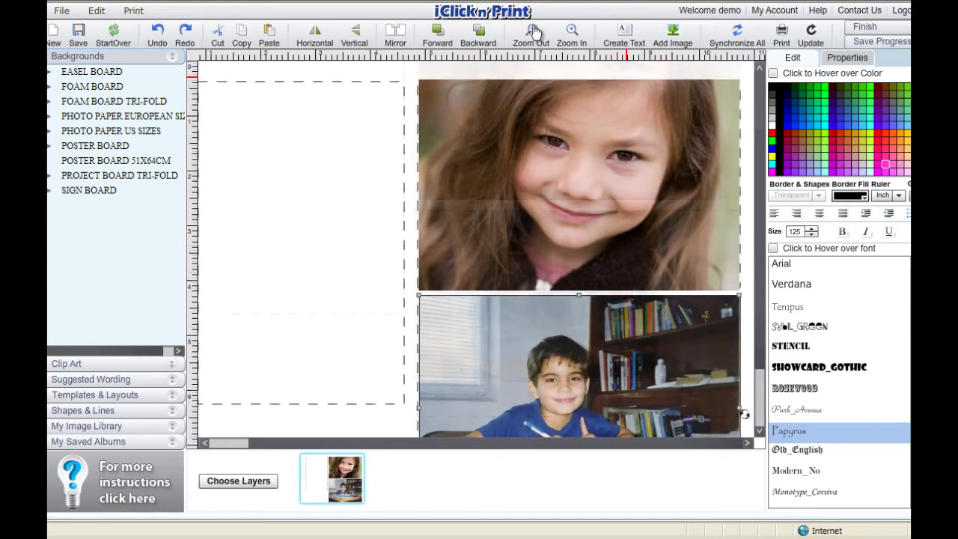
{"action": "left_click", "coordinate": [531, 34]}
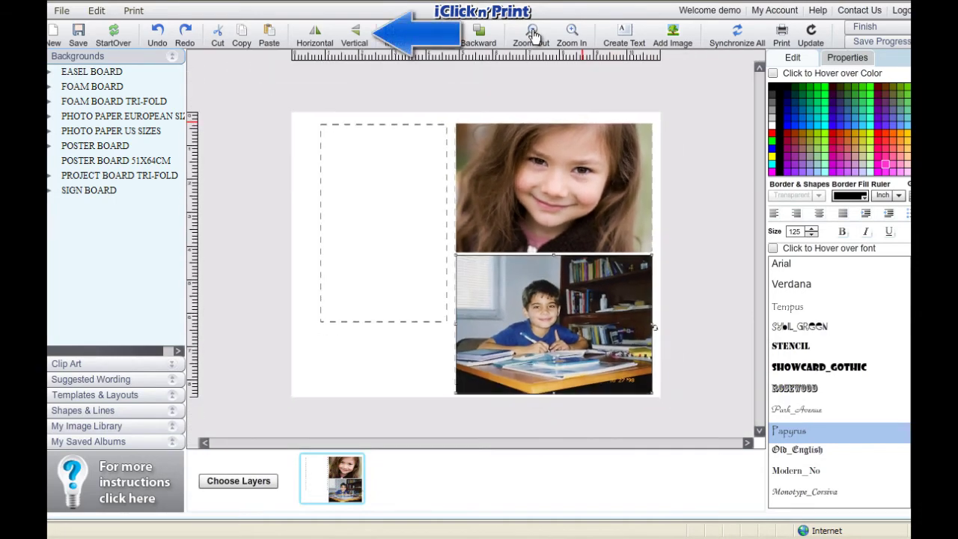
{"action": "left_click", "coordinate": [359, 35]}
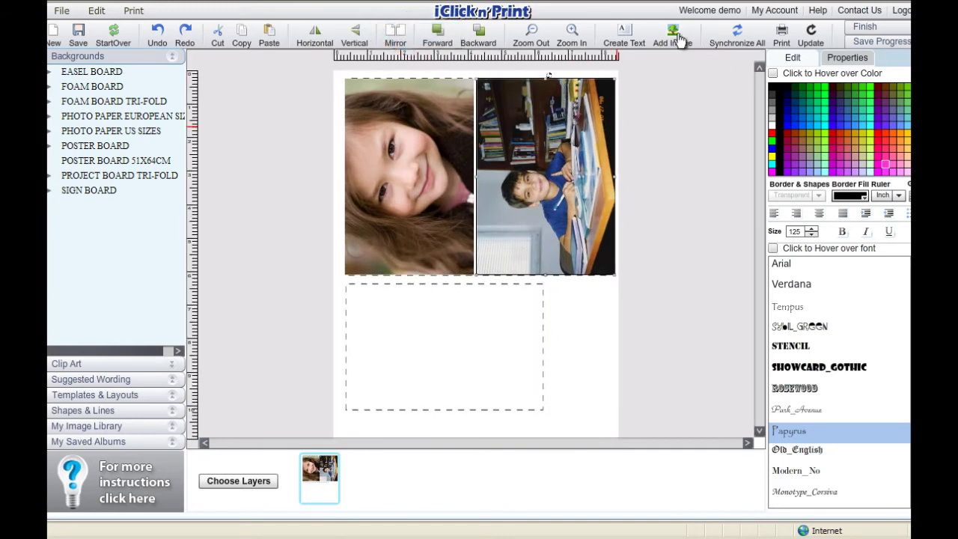
- Place the black-and-white photo IMG_4640 into the empty lower box
{"action": "left_click", "coordinate": [676, 36]}
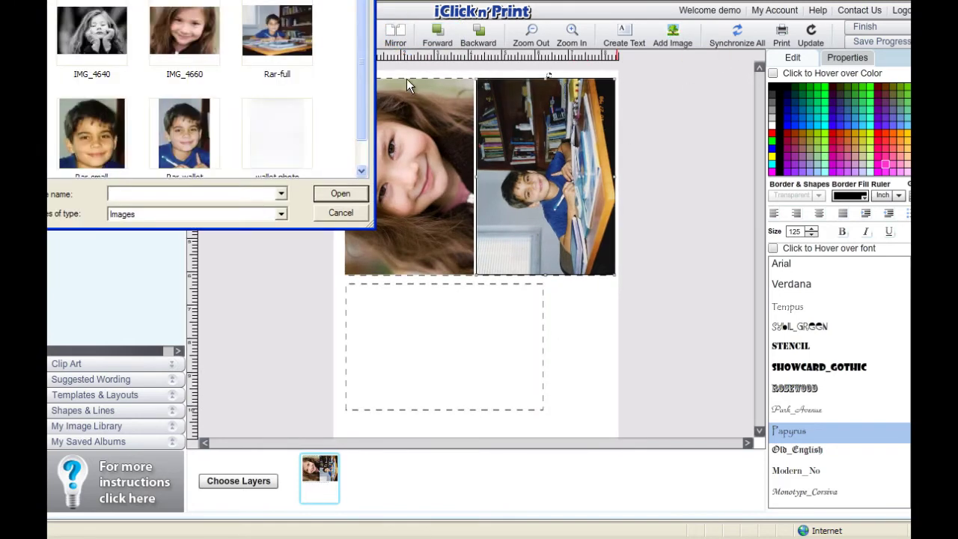
{"action": "left_click", "coordinate": [100, 33]}
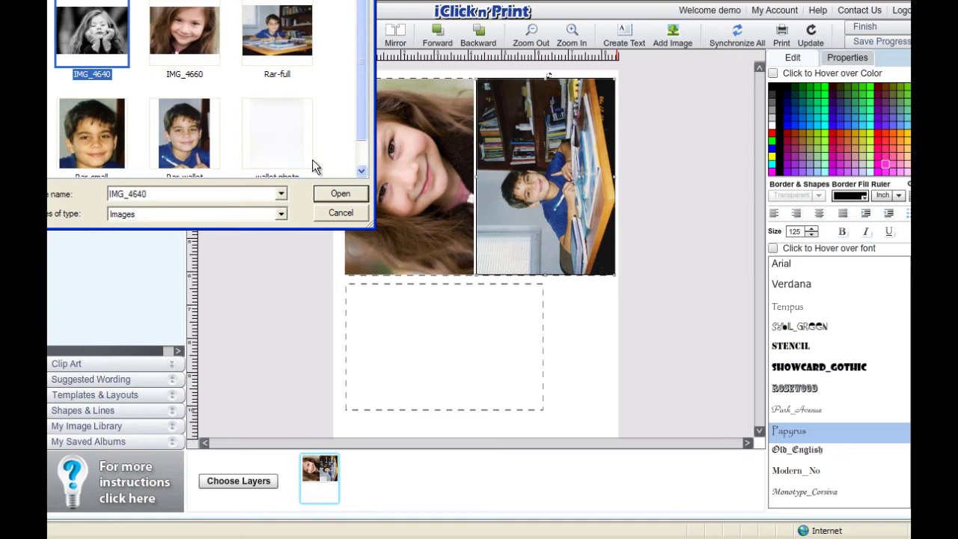
{"action": "left_click", "coordinate": [334, 193]}
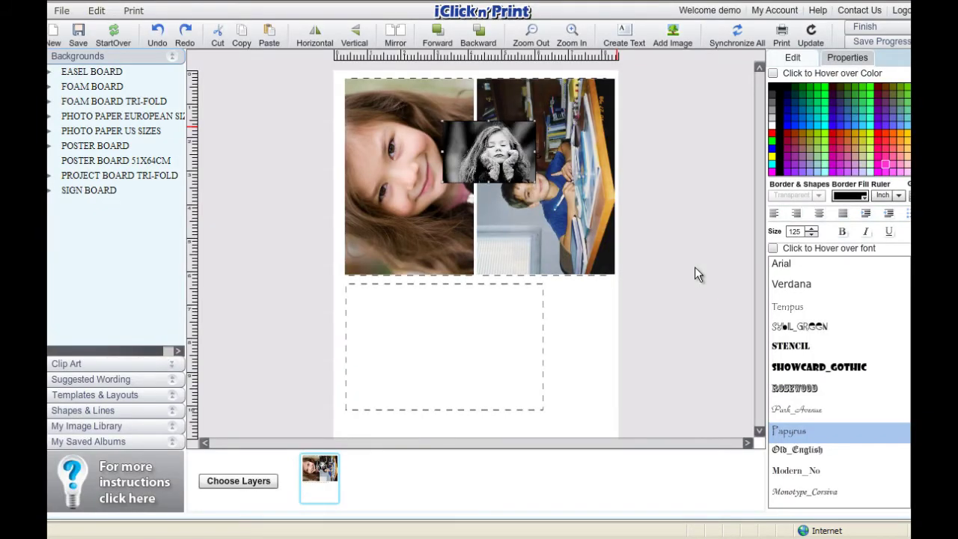
{"action": "left_click_drag", "start_coordinate": [507, 132], "coordinate": [409, 298]}
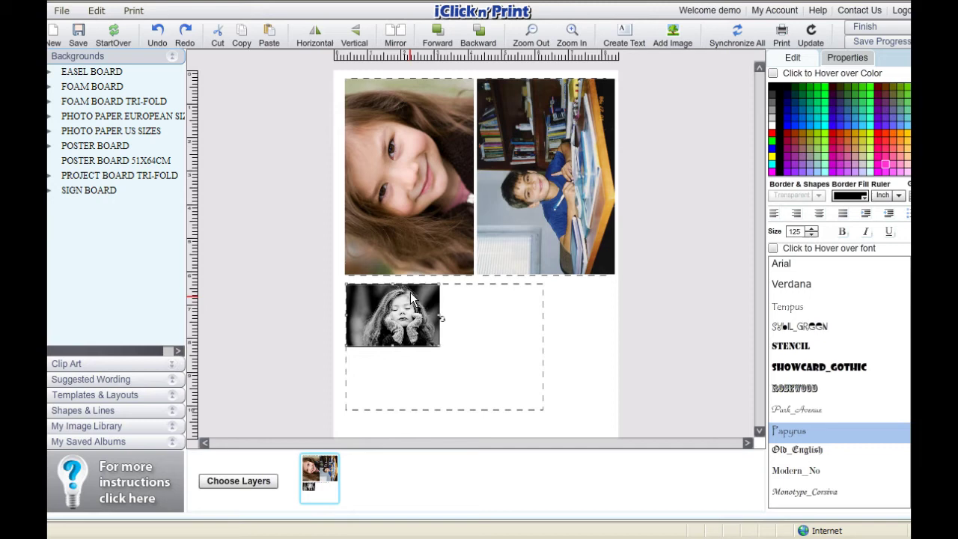
- Zoom in and enlarge IMG_4640, trimming its height to fit the lower frame
{"action": "left_click", "coordinate": [572, 32]}
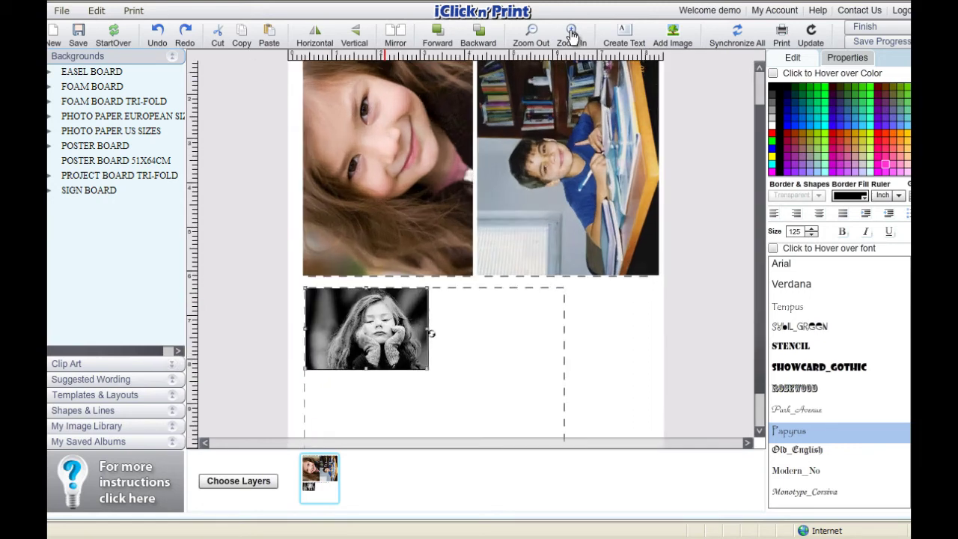
{"action": "left_click", "coordinate": [759, 262]}
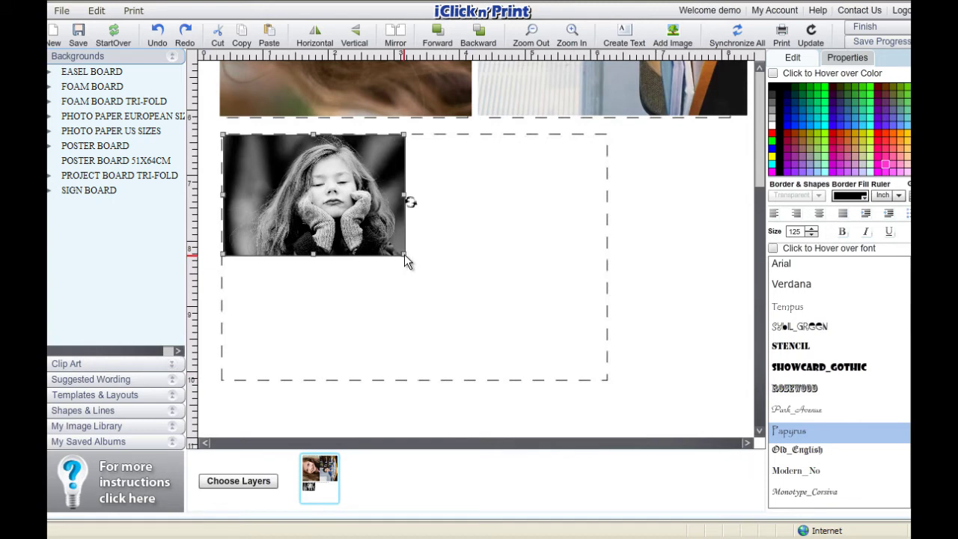
{"action": "left_click_drag", "start_coordinate": [404, 255], "coordinate": [620, 372]}
{"action": "left_click_drag", "start_coordinate": [569, 329], "coordinate": [625, 392]}
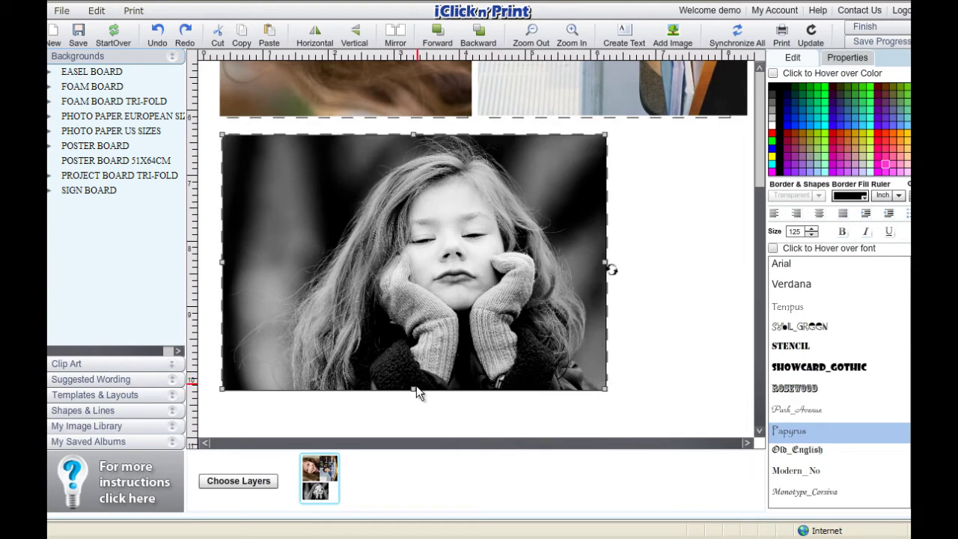
{"action": "mouse_move", "coordinate": [414, 390]}
{"action": "left_mouse_down"}
{"action": "mouse_move", "coordinate": [413, 373]}
{"action": "mouse_move", "coordinate": [413, 388]}
{"action": "left_mouse_up"}
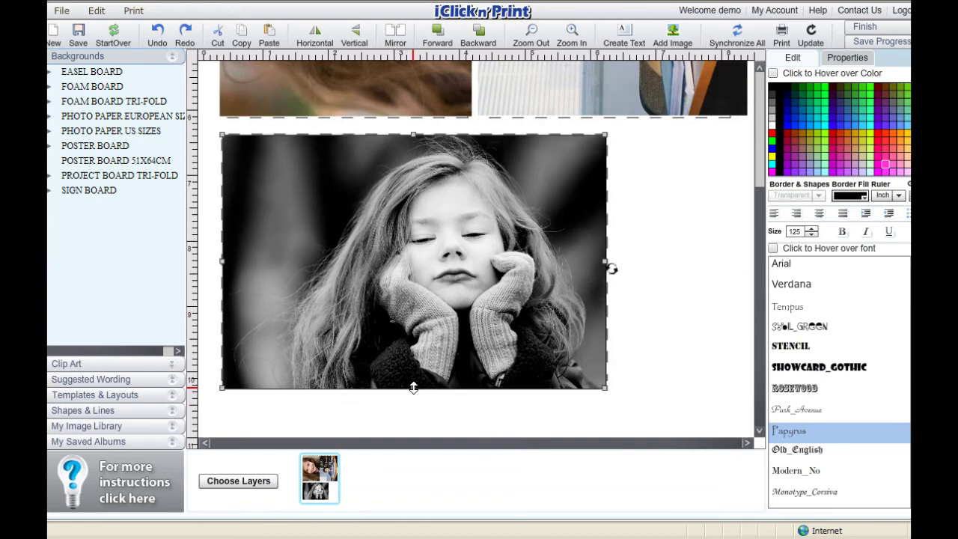
- Zoom out and delete the boy's photo and the black-and-white photo from the layout
{"action": "left_click", "coordinate": [727, 251]}
{"action": "key", "text": "Delete"}
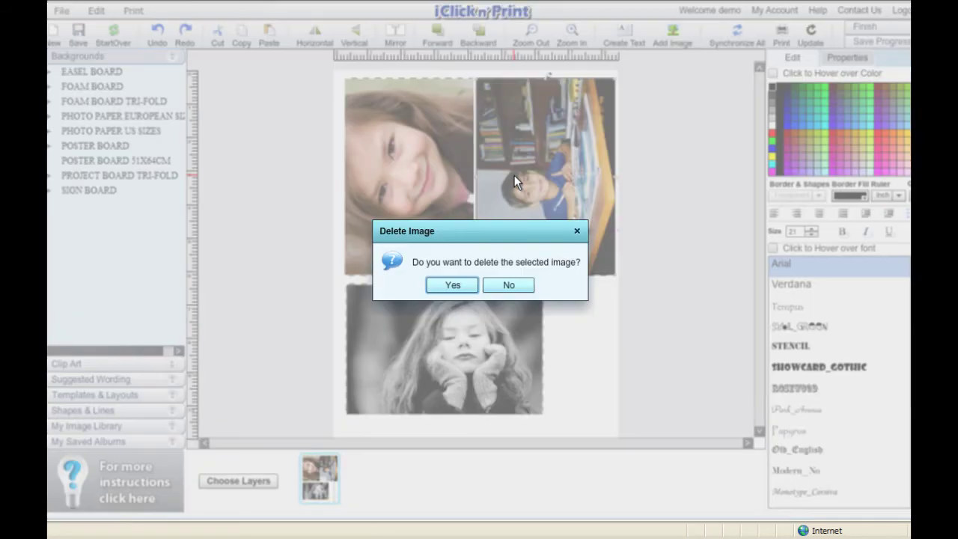
{"action": "left_click", "coordinate": [454, 285]}
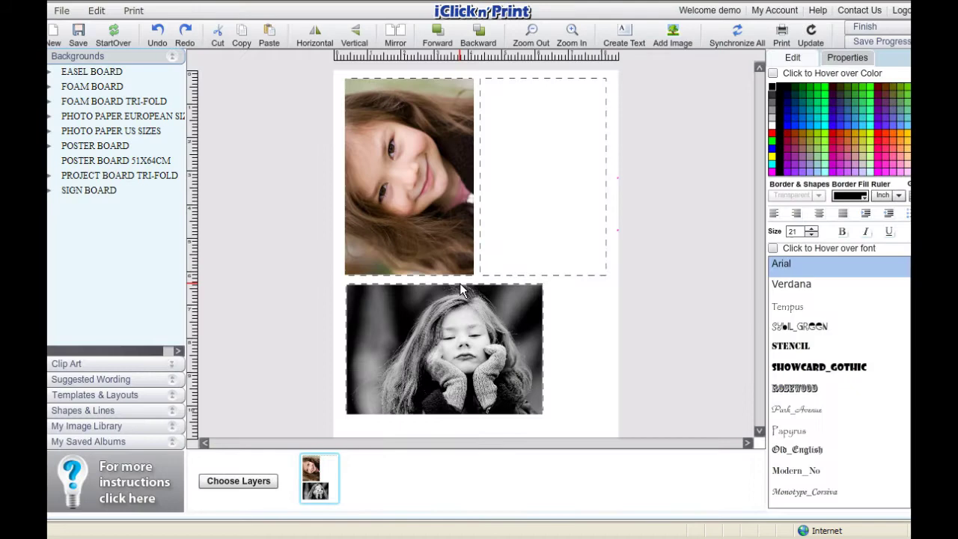
{"action": "key", "text": "Delete"}
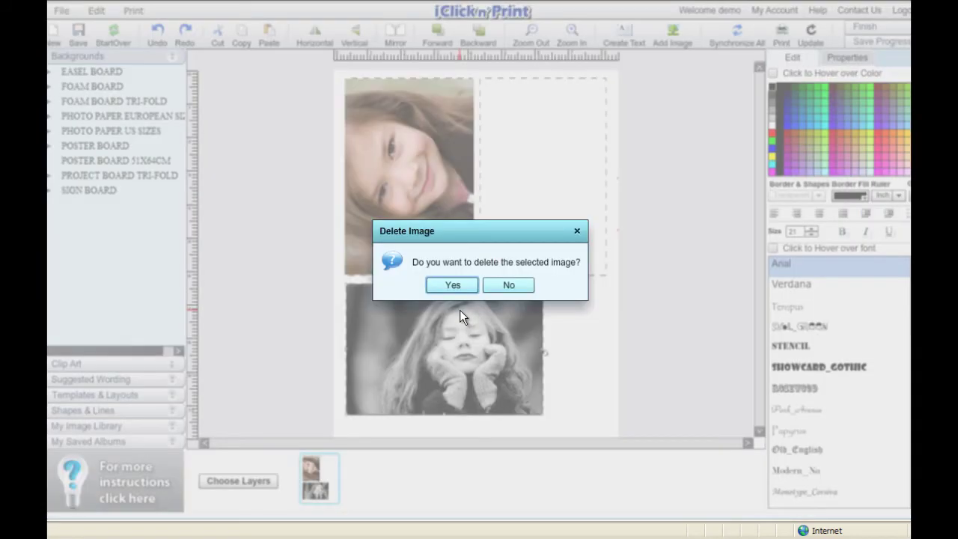
{"action": "left_click", "coordinate": [465, 285]}
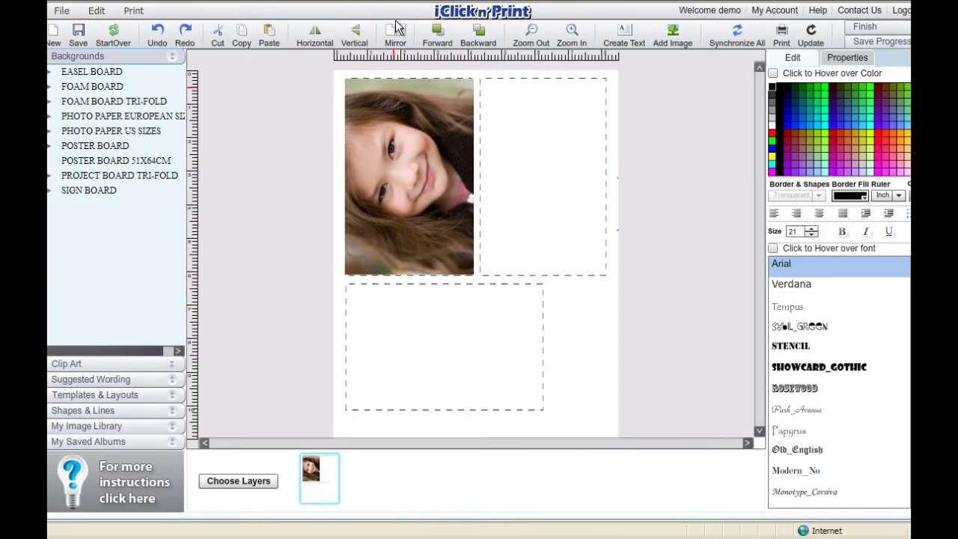
- Copy the colour girl portrait into the empty top frame, returning the page to portrait orientation
{"action": "left_click", "coordinate": [316, 35]}
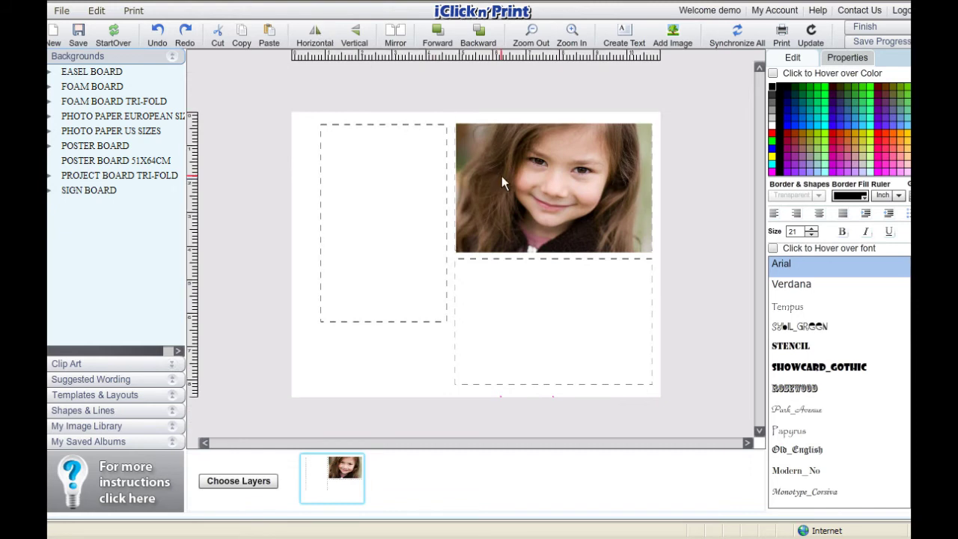
{"action": "left_click", "coordinate": [502, 180]}
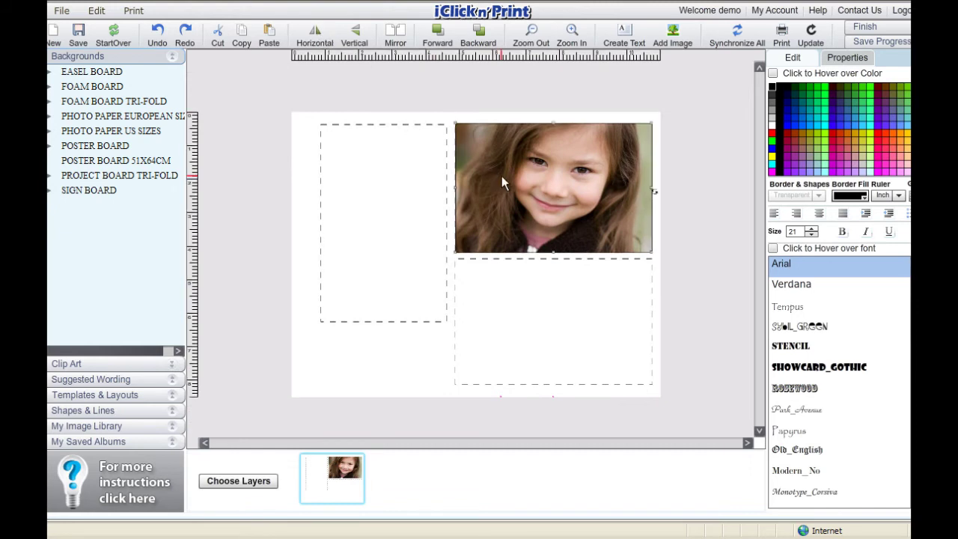
{"action": "left_click", "coordinate": [255, 34]}
{"action": "left_click", "coordinate": [269, 34]}
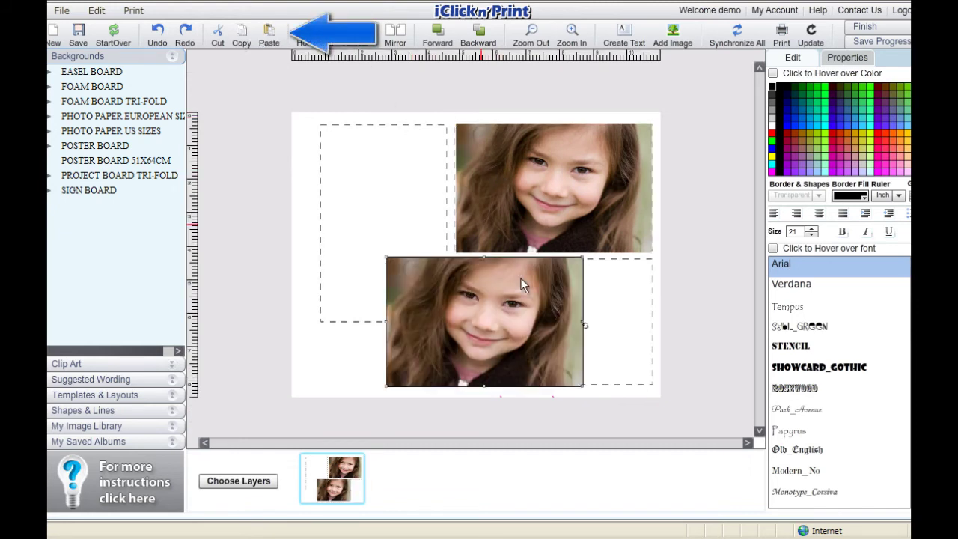
{"action": "left_click_drag", "start_coordinate": [509, 292], "coordinate": [580, 292]}
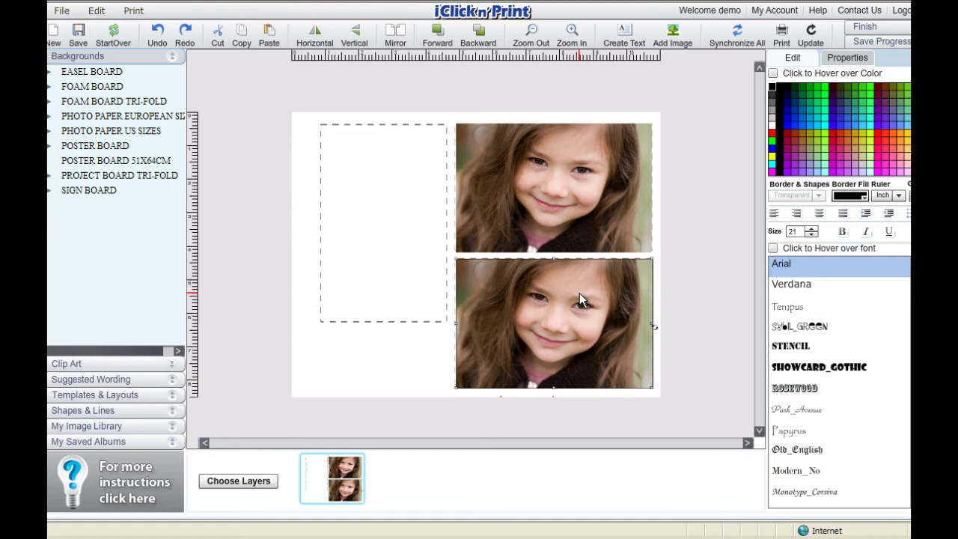
{"action": "left_click", "coordinate": [352, 34]}
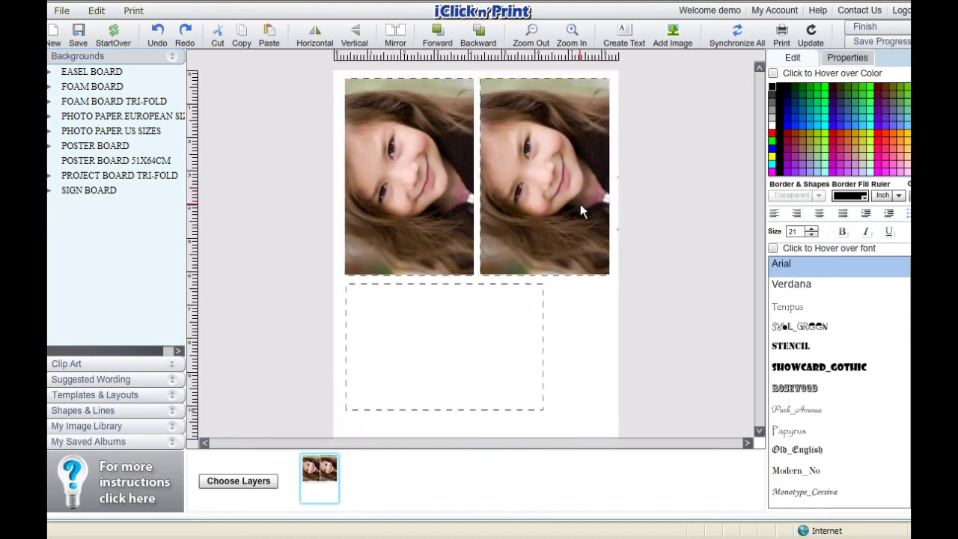
- Paste a third girl portrait over the lower frame and rotate it 90° to sit upright
{"action": "left_click", "coordinate": [241, 34]}
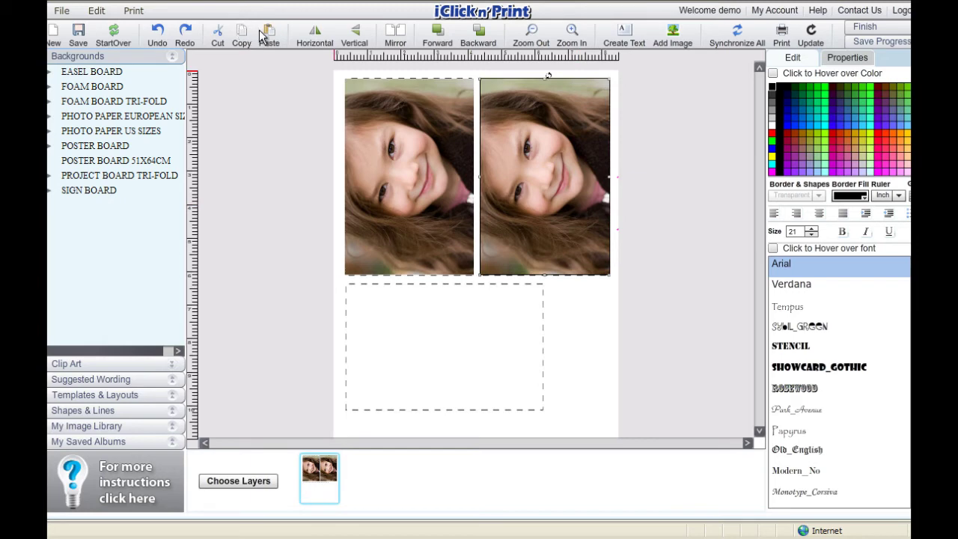
{"action": "left_click", "coordinate": [269, 34]}
{"action": "left_click_drag", "start_coordinate": [467, 236], "coordinate": [457, 308]}
{"action": "left_click_drag", "start_coordinate": [456, 226], "coordinate": [517, 346]}
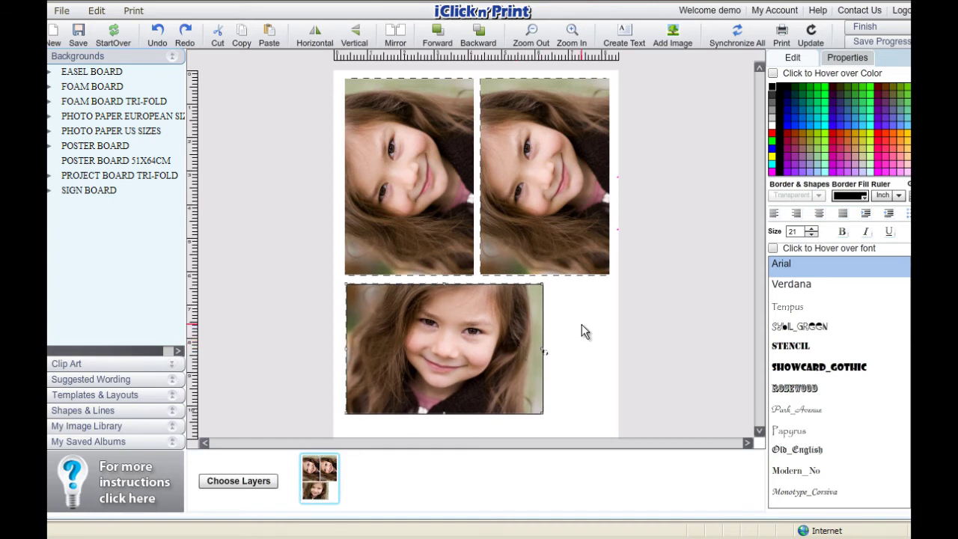
{"action": "left_click", "coordinate": [555, 228]}
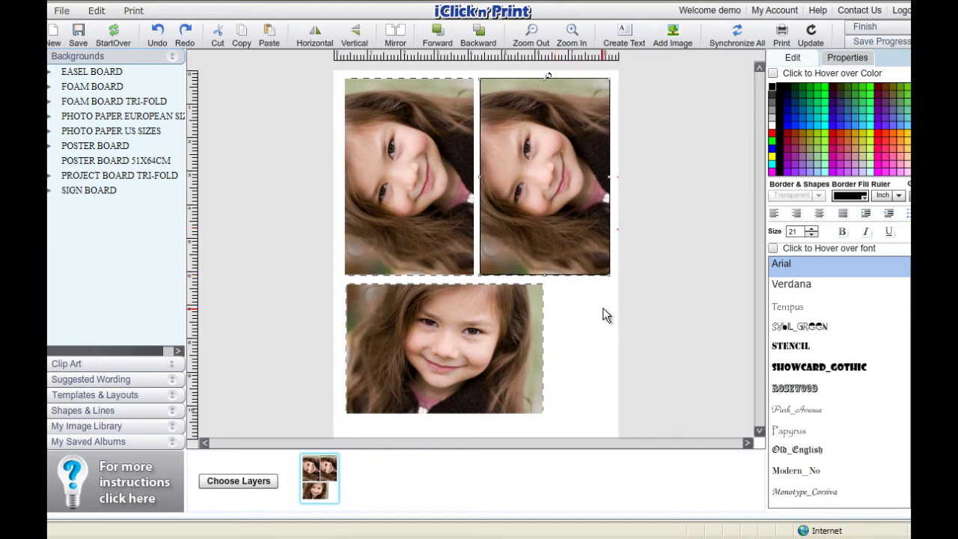
- Print the three-portrait sheet to PDF and open the generated PDF
{"action": "left_click", "coordinate": [782, 34]}
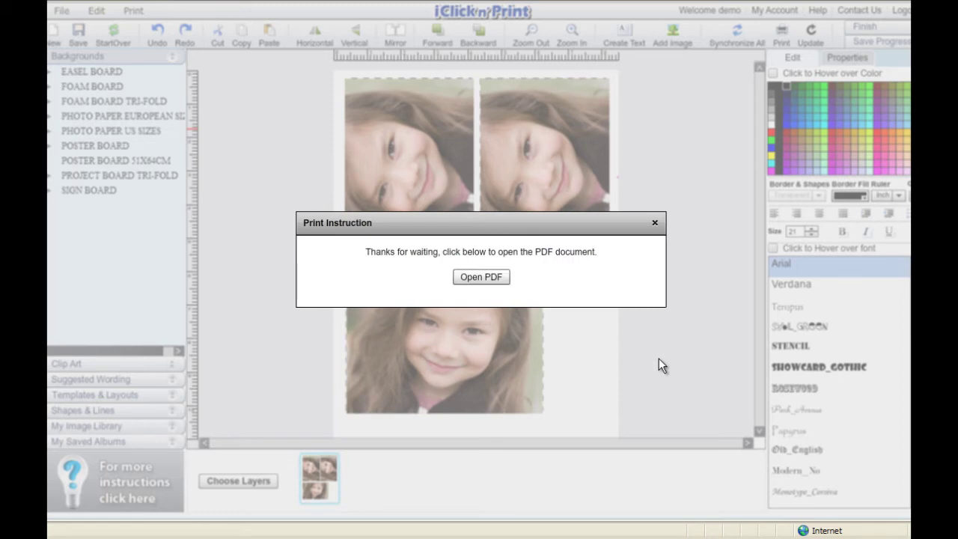
{"action": "left_click", "coordinate": [490, 277]}
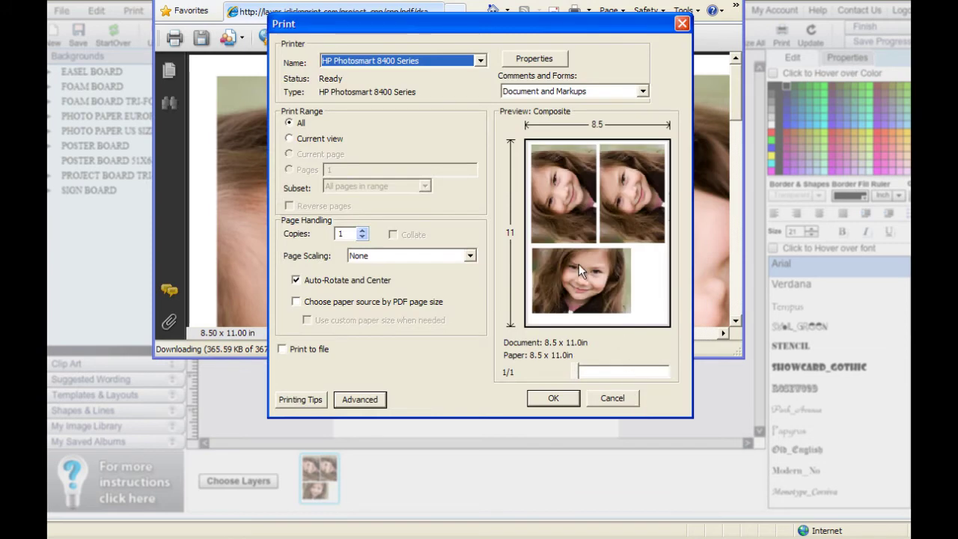
- Set printer properties to Photo printing-borderless, Borderless photo 8.5x11 in. paper, Portrait orientation
{"action": "left_click", "coordinate": [540, 59]}
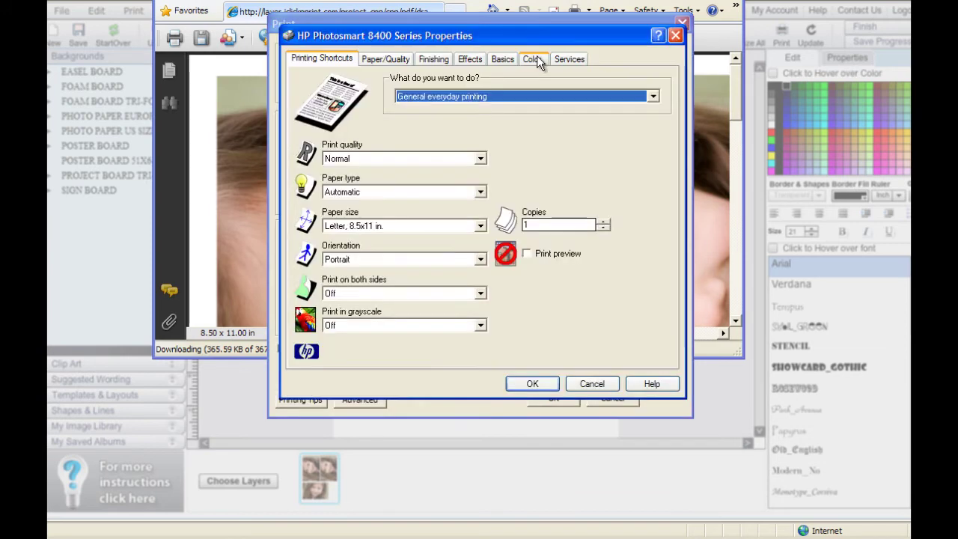
{"action": "left_click", "coordinate": [654, 97]}
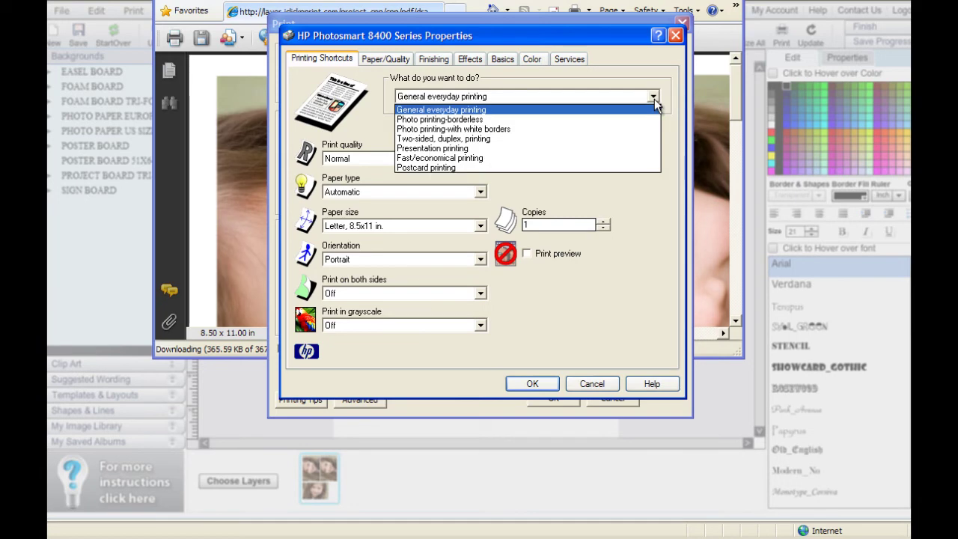
{"action": "left_click", "coordinate": [518, 122]}
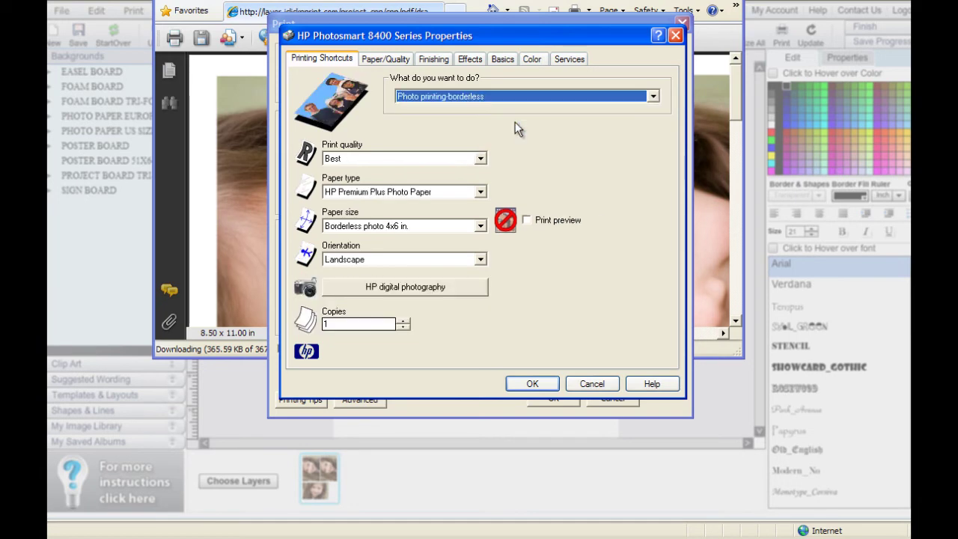
{"action": "left_click", "coordinate": [480, 225]}
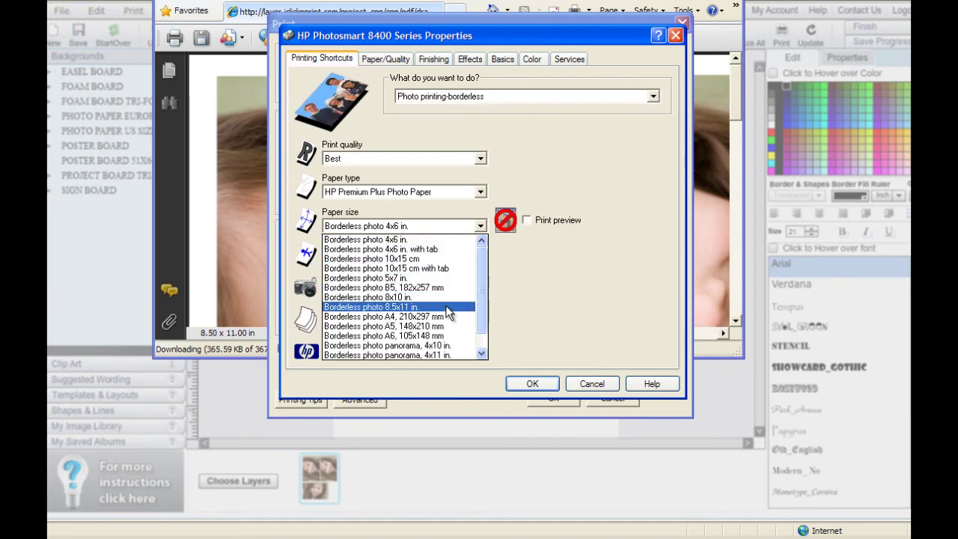
{"action": "left_click", "coordinate": [447, 307]}
{"action": "left_click", "coordinate": [480, 259]}
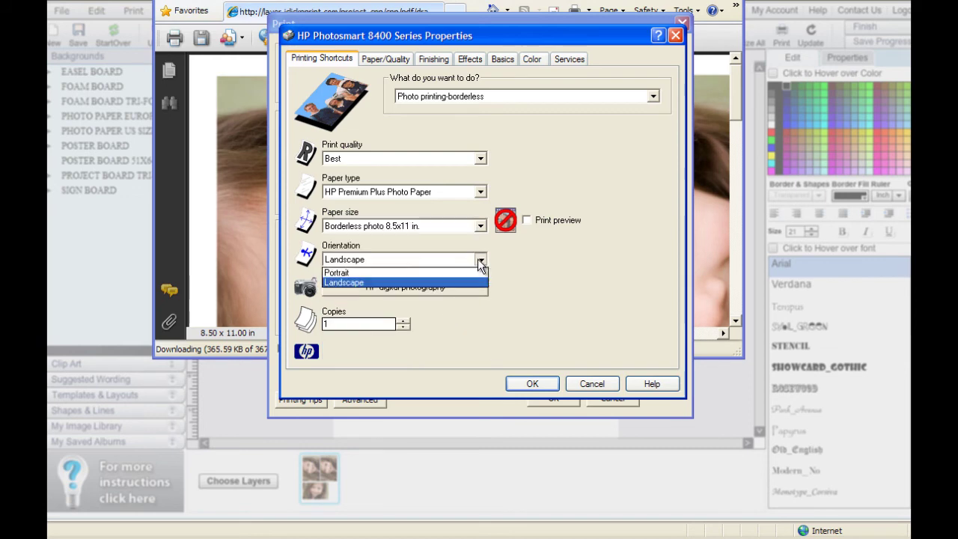
{"action": "left_click", "coordinate": [463, 273]}
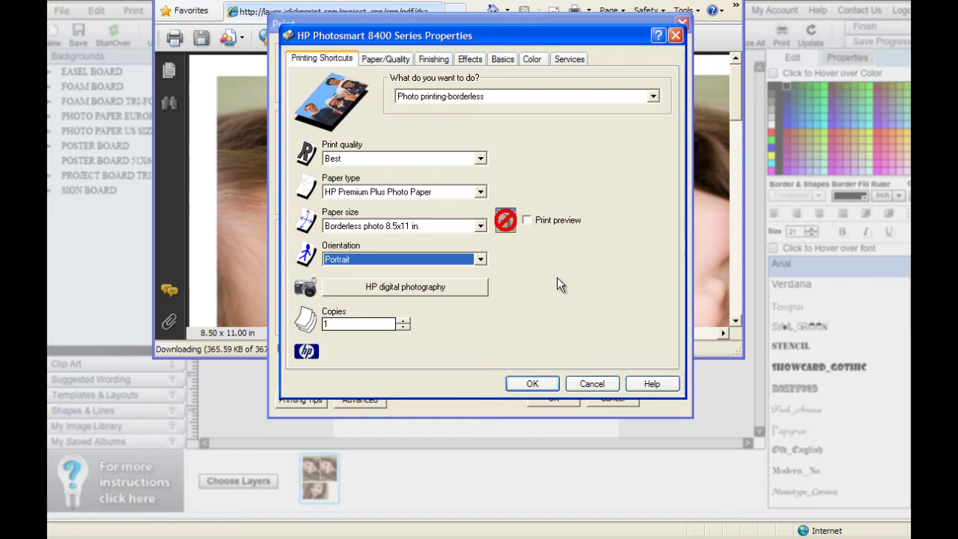
{"action": "left_click", "coordinate": [538, 385]}
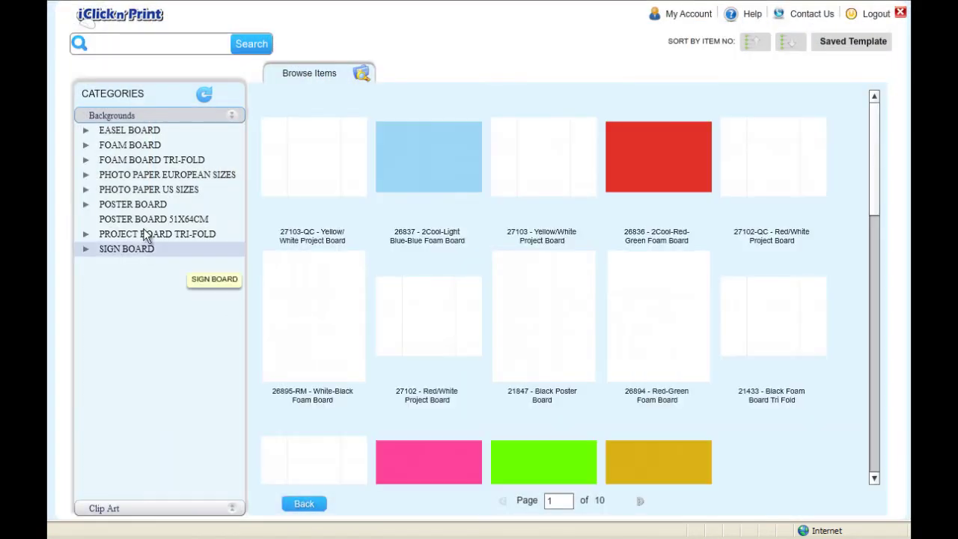
- Open the Photo Paper US Sizes > 8.5"x11" Wallet Photos - 2.5"x3" template in the editor
{"action": "left_click", "coordinate": [105, 189]}
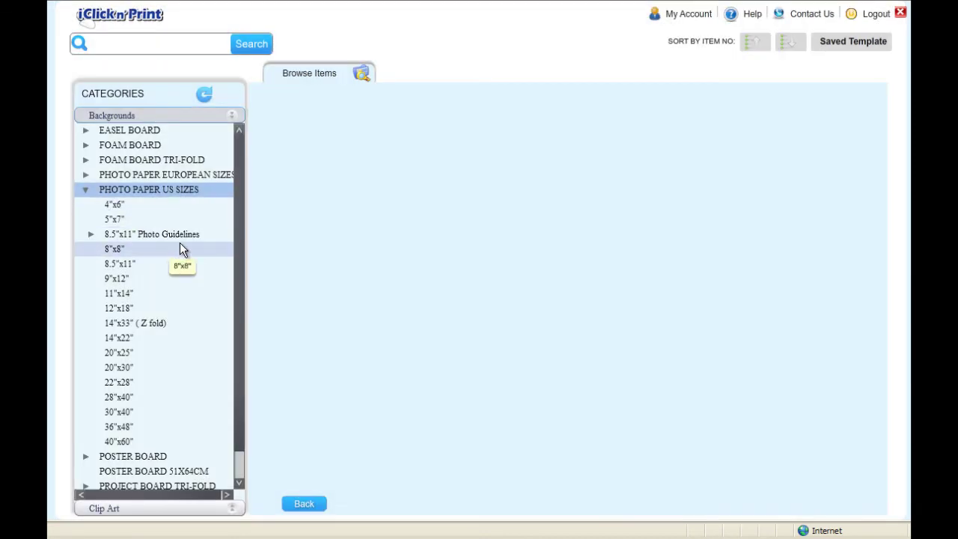
{"action": "left_click", "coordinate": [207, 239]}
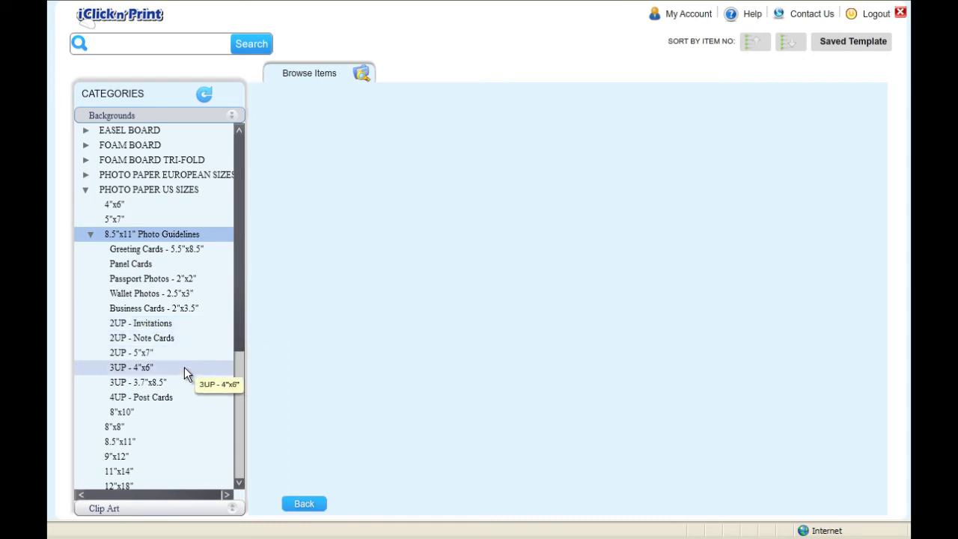
{"action": "left_click", "coordinate": [189, 295]}
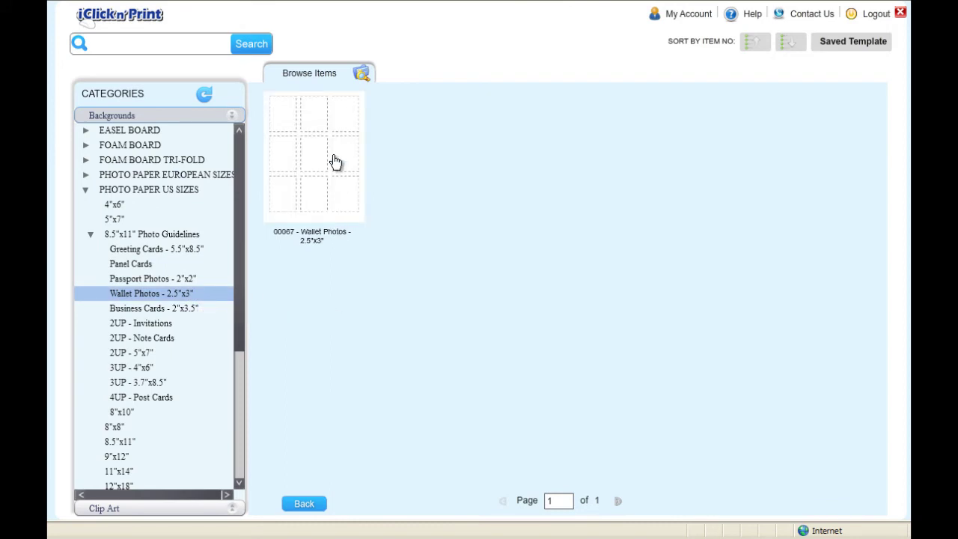
{"action": "left_click", "coordinate": [335, 163]}
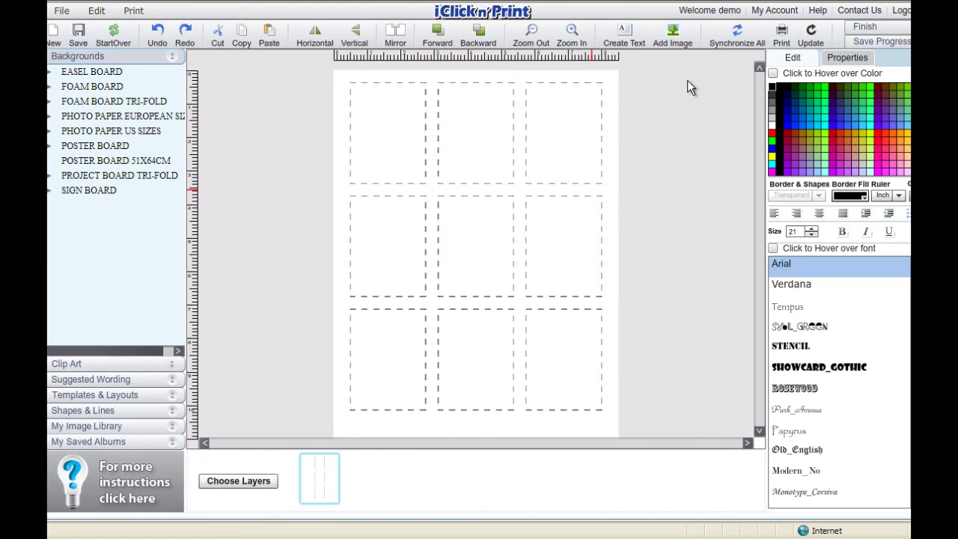
- Add the Rar-wallet photo to the sheet
{"action": "left_click", "coordinate": [674, 34]}
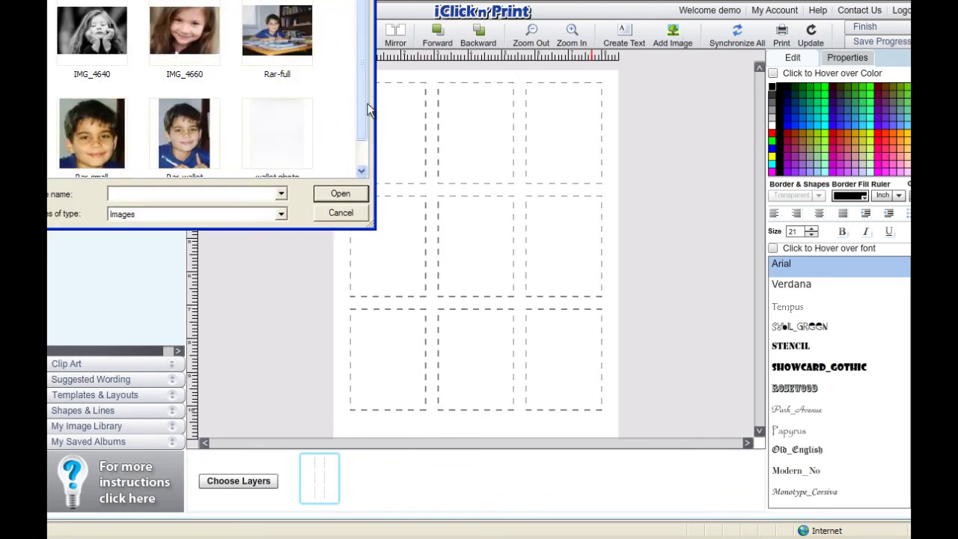
{"action": "scroll", "coordinate": [364, 63], "scroll_direction": "down", "scroll_amount": 1}
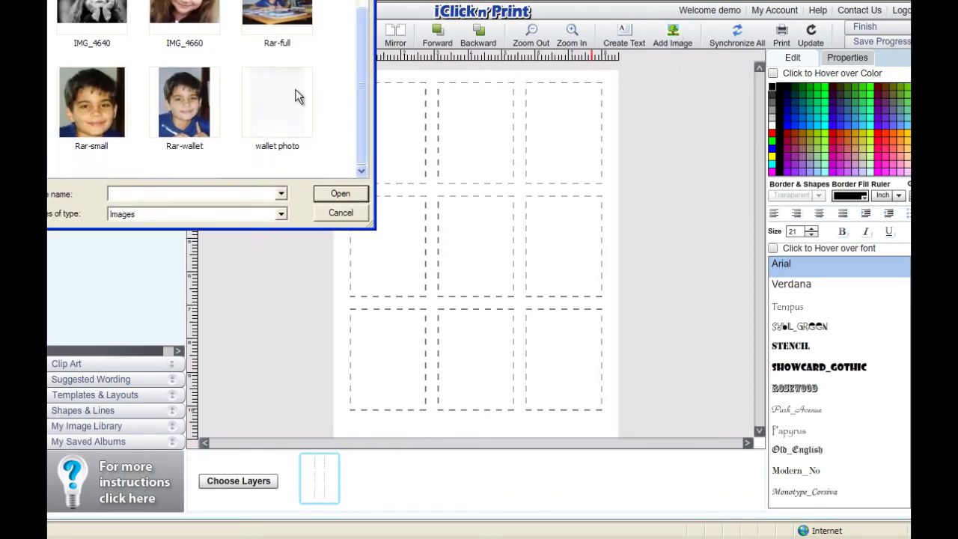
{"action": "left_click", "coordinate": [174, 88]}
{"action": "left_click", "coordinate": [329, 193]}
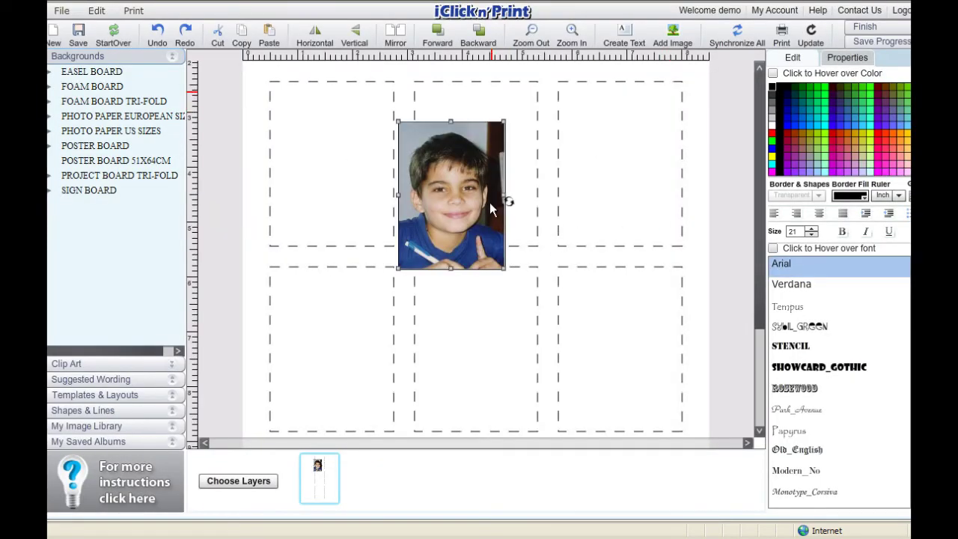
- Move the boy's photo into the top-left slot and resize it to fill the slot
{"action": "left_click_drag", "start_coordinate": [490, 202], "coordinate": [361, 166]}
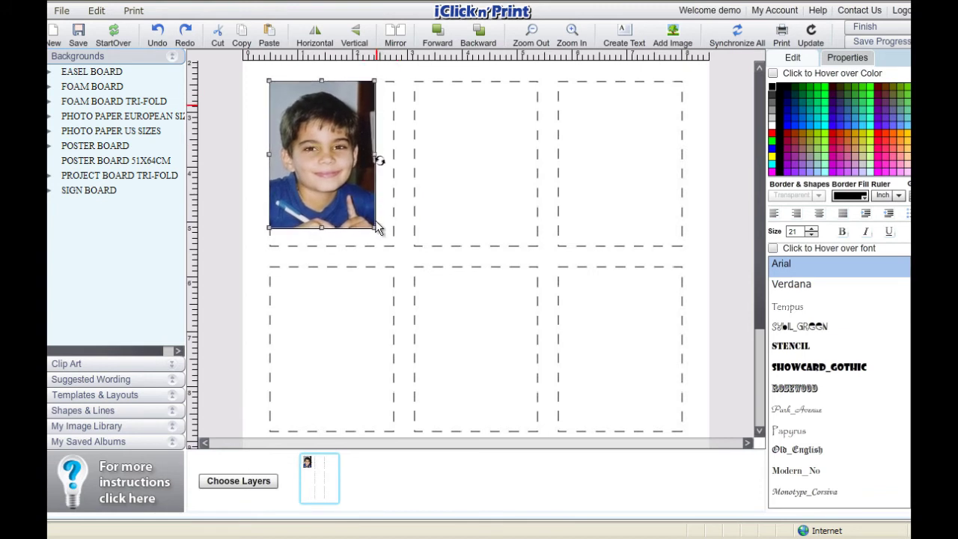
{"action": "left_click_drag", "start_coordinate": [376, 229], "coordinate": [396, 243]}
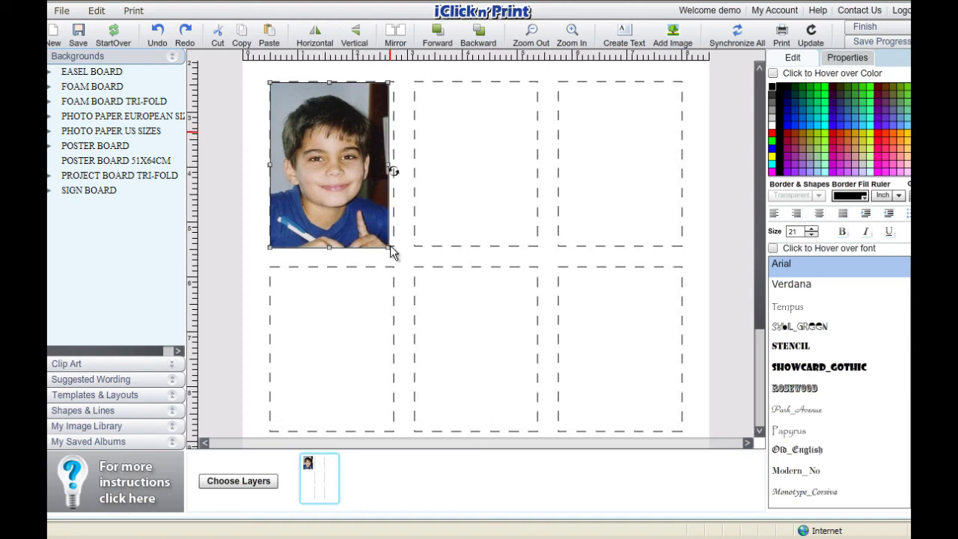
{"action": "left_click_drag", "start_coordinate": [389, 166], "coordinate": [392, 167]}
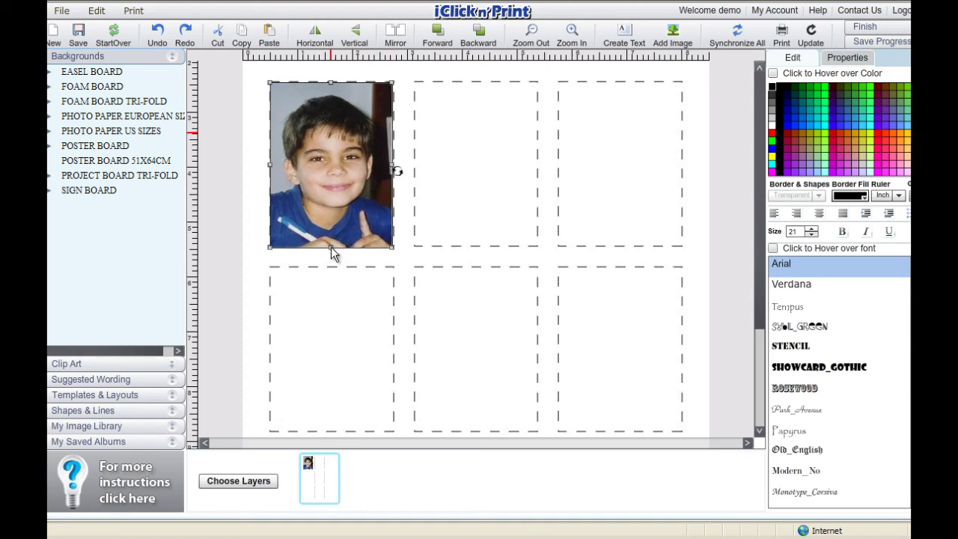
{"action": "left_click_drag", "start_coordinate": [332, 248], "coordinate": [331, 245]}
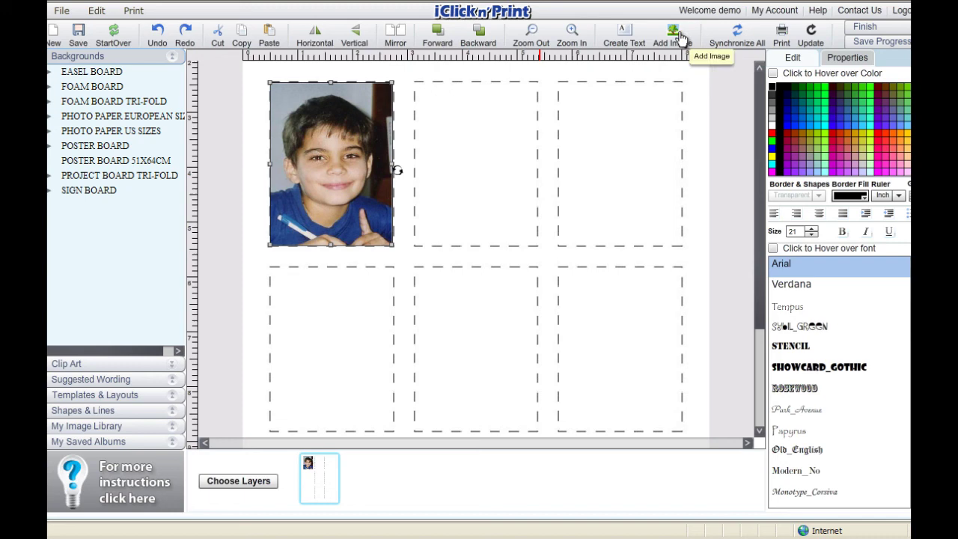
- Copy the boy's photo into the top-middle and top-right wallet slots
{"action": "left_click", "coordinate": [241, 35]}
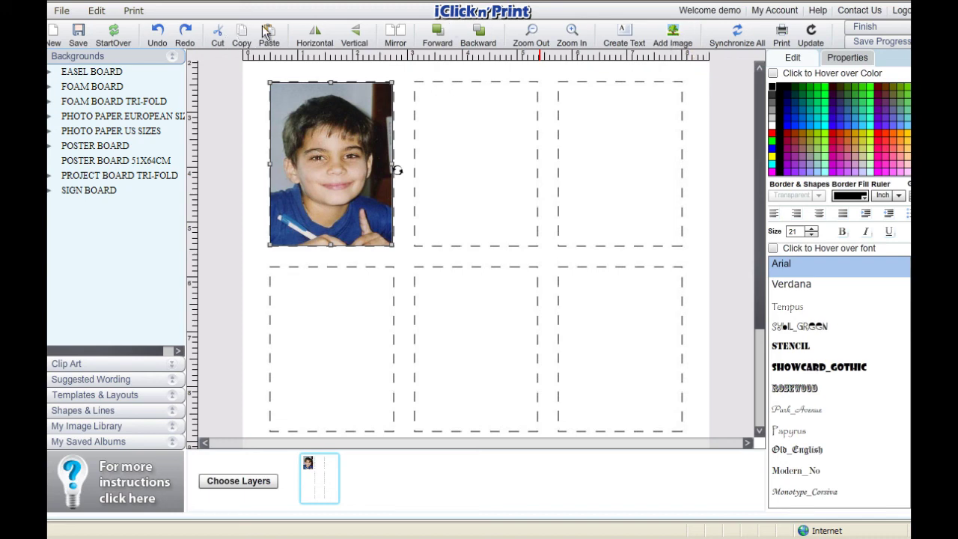
{"action": "left_click", "coordinate": [270, 35]}
{"action": "left_click_drag", "start_coordinate": [457, 342], "coordinate": [507, 169]}
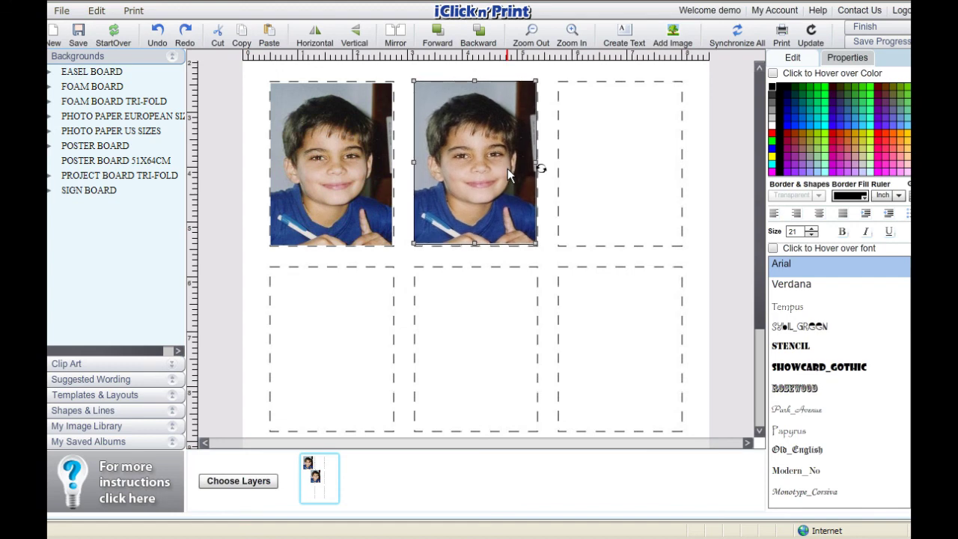
{"action": "left_click", "coordinate": [242, 35]}
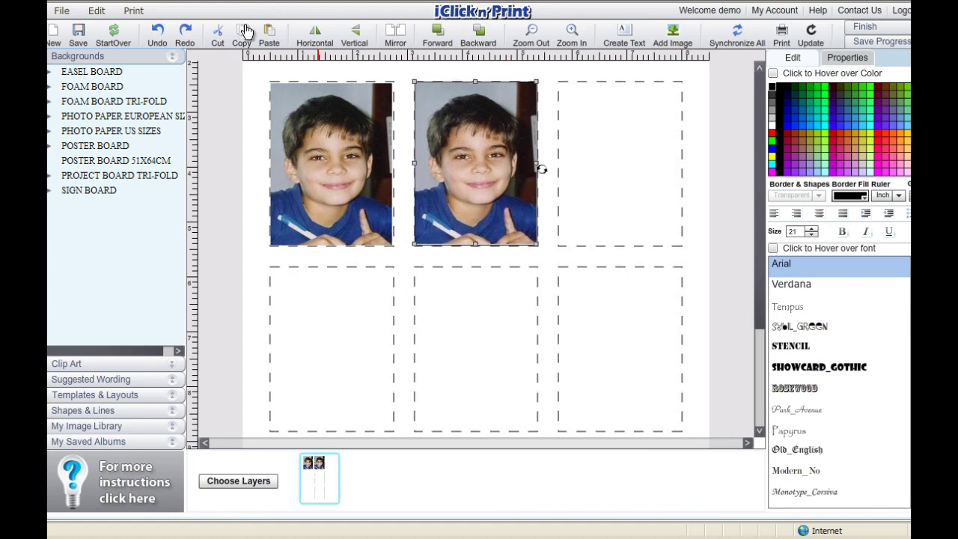
{"action": "left_click", "coordinate": [270, 36]}
{"action": "left_click_drag", "start_coordinate": [466, 328], "coordinate": [651, 174]}
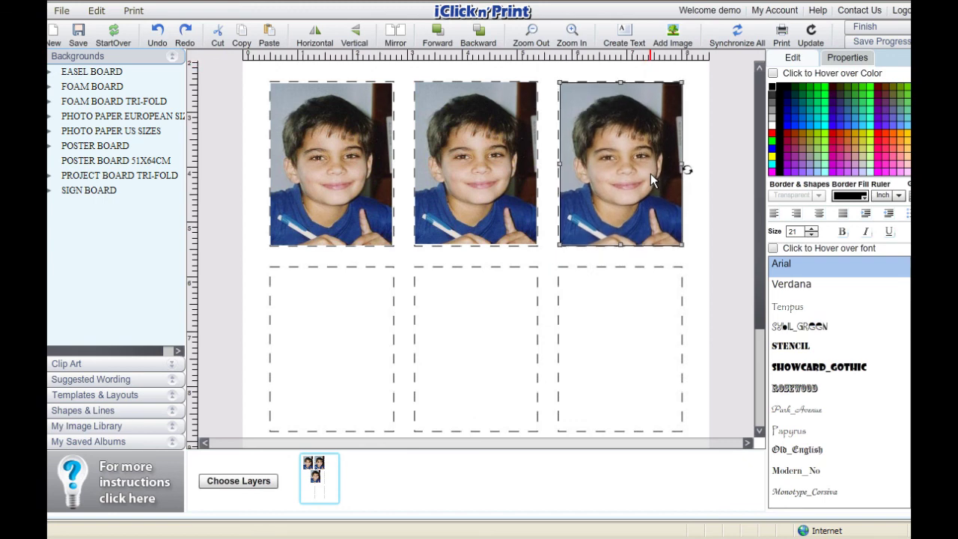
- Place another copy in the lower-left slot, settle the lower-right photo, and zoom out to the full grid
{"action": "left_click", "coordinate": [485, 117]}
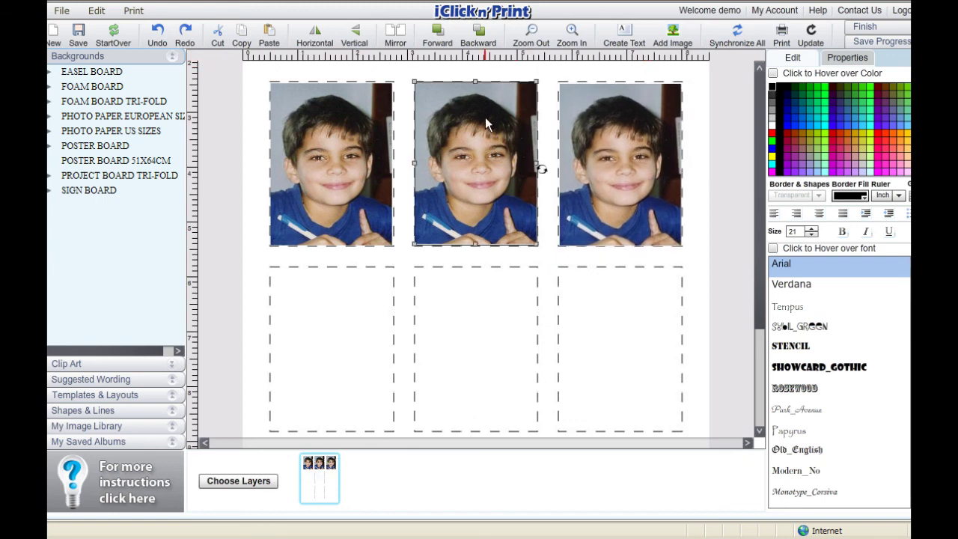
{"action": "left_click", "coordinate": [241, 34]}
{"action": "left_click", "coordinate": [269, 33]}
{"action": "left_click_drag", "start_coordinate": [403, 287], "coordinate": [310, 302]}
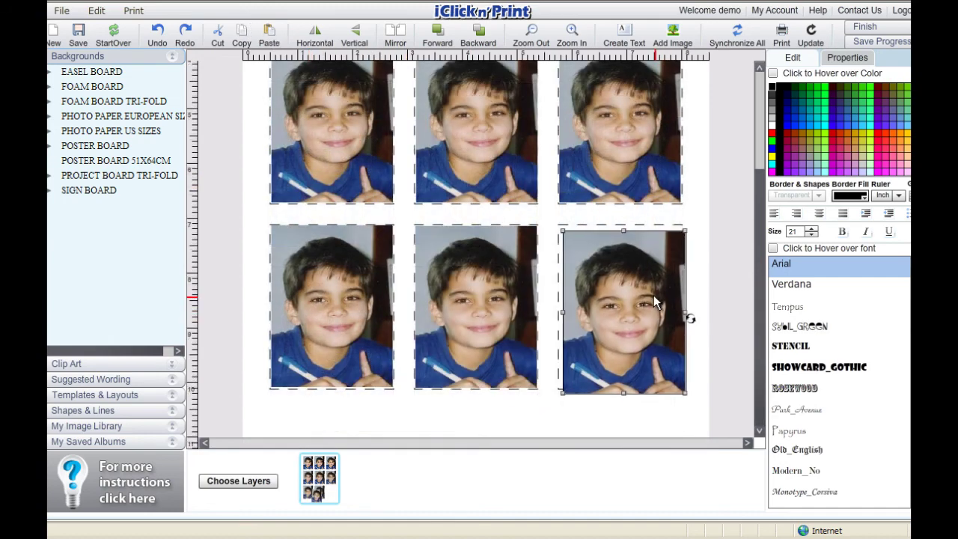
{"action": "left_click_drag", "start_coordinate": [653, 294], "coordinate": [653, 298]}
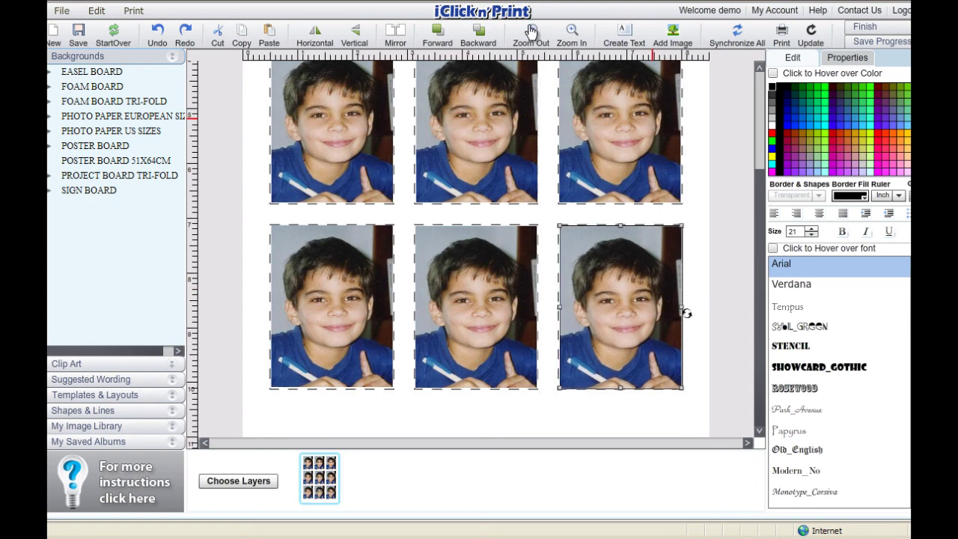
{"action": "left_click", "coordinate": [531, 32]}
{"action": "left_click", "coordinate": [531, 31]}
{"action": "left_click", "coordinate": [569, 132]}
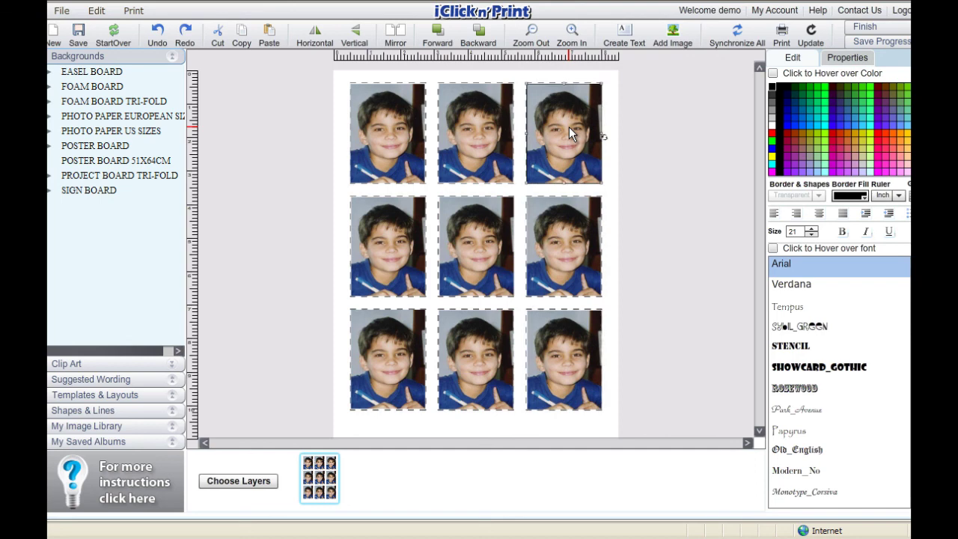
- Nudge the top-right photo into its slot with arrow keys, then check the other photos' alignment
{"action": "key", "text": "Left"}
{"action": "key", "text": "Left"}
{"action": "key", "text": "Left"}
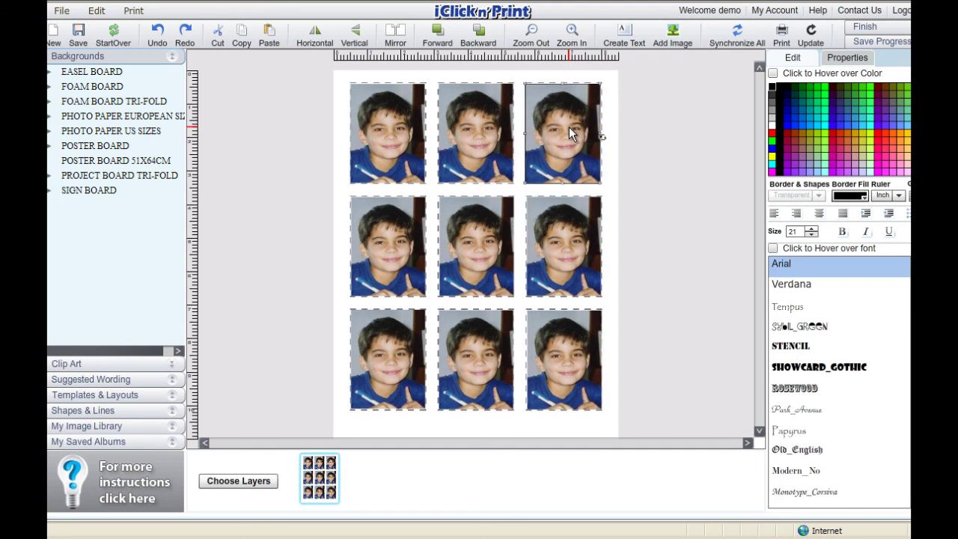
{"action": "key", "text": "Right"}
{"action": "key", "text": "Right"}
{"action": "key", "text": "Right"}
{"action": "key", "text": "Right"}
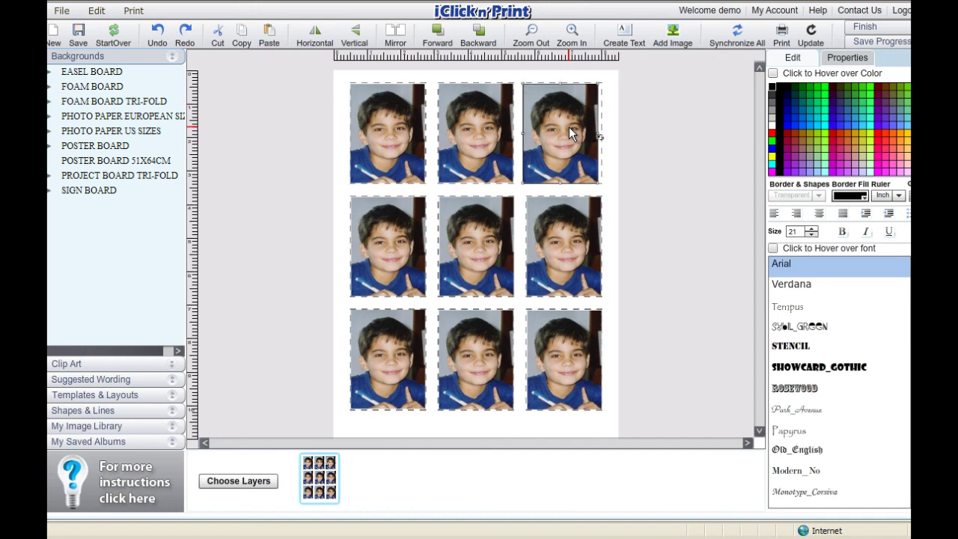
{"action": "key", "text": "Right"}
{"action": "key", "text": "Right"}
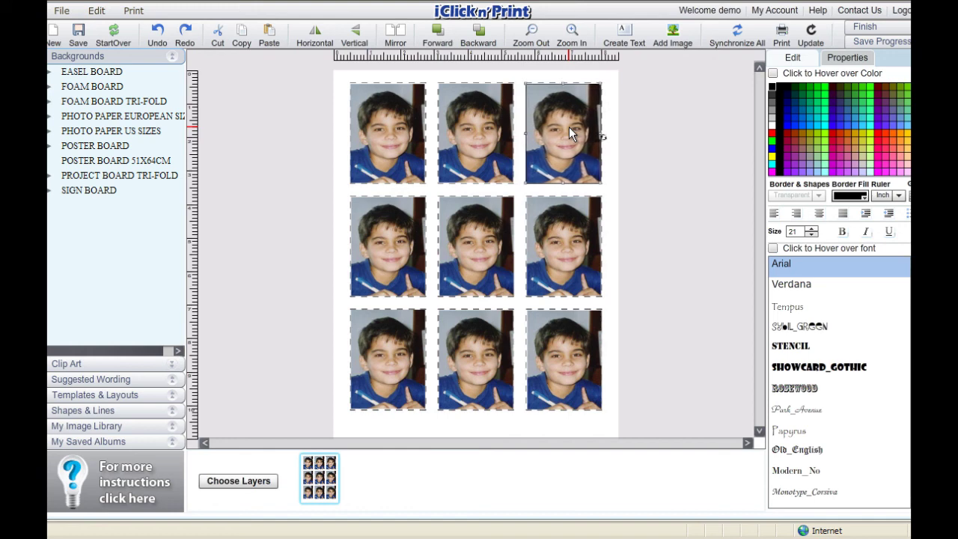
{"action": "left_click", "coordinate": [547, 262]}
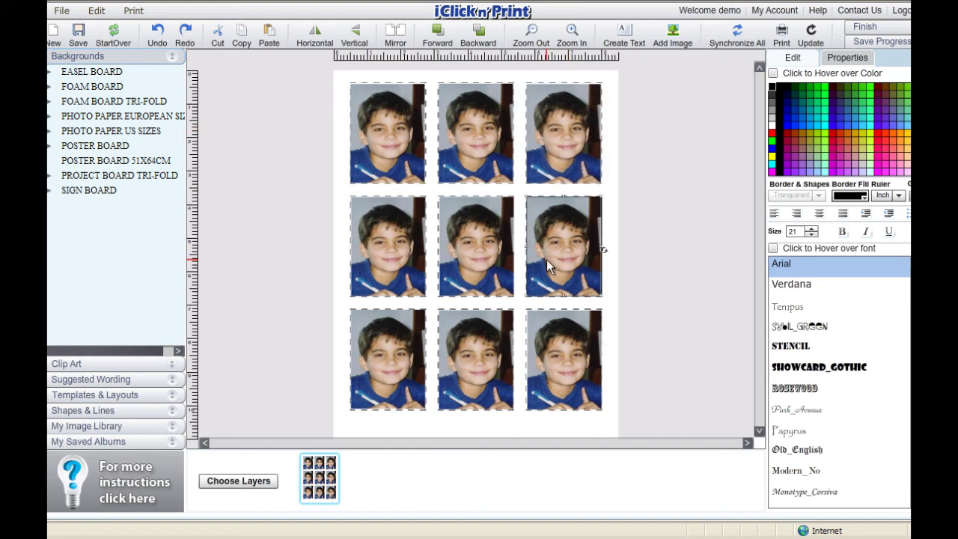
{"action": "left_click", "coordinate": [556, 370]}
{"action": "left_click", "coordinate": [479, 354]}
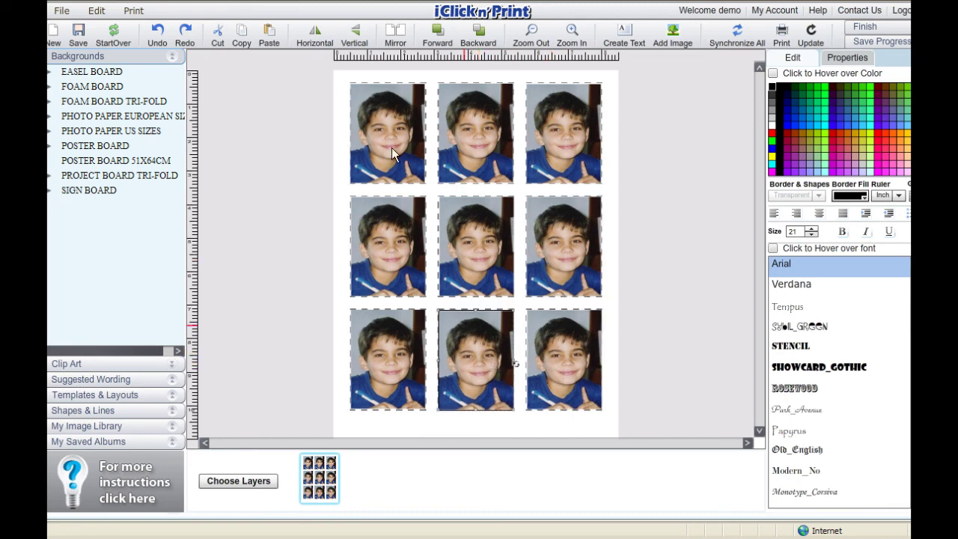
{"action": "left_click", "coordinate": [372, 103]}
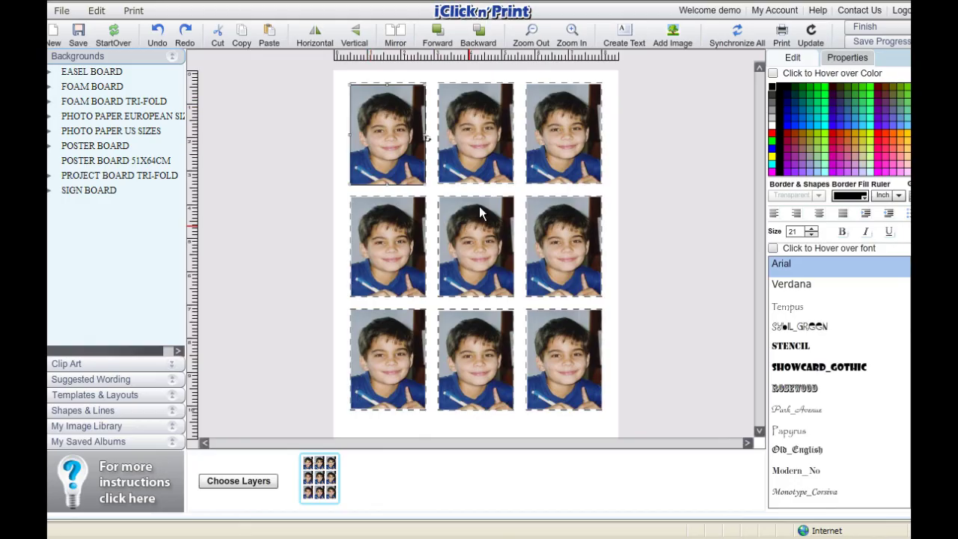